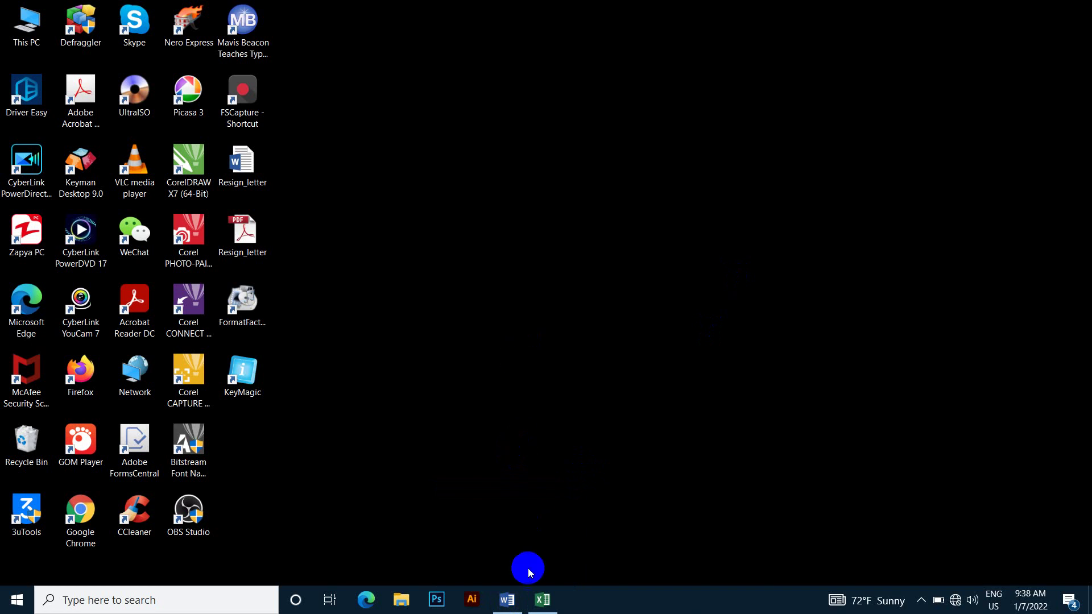
# Restore the blank Word document Document1 from the taskbar.
pyautogui.click(506, 599)
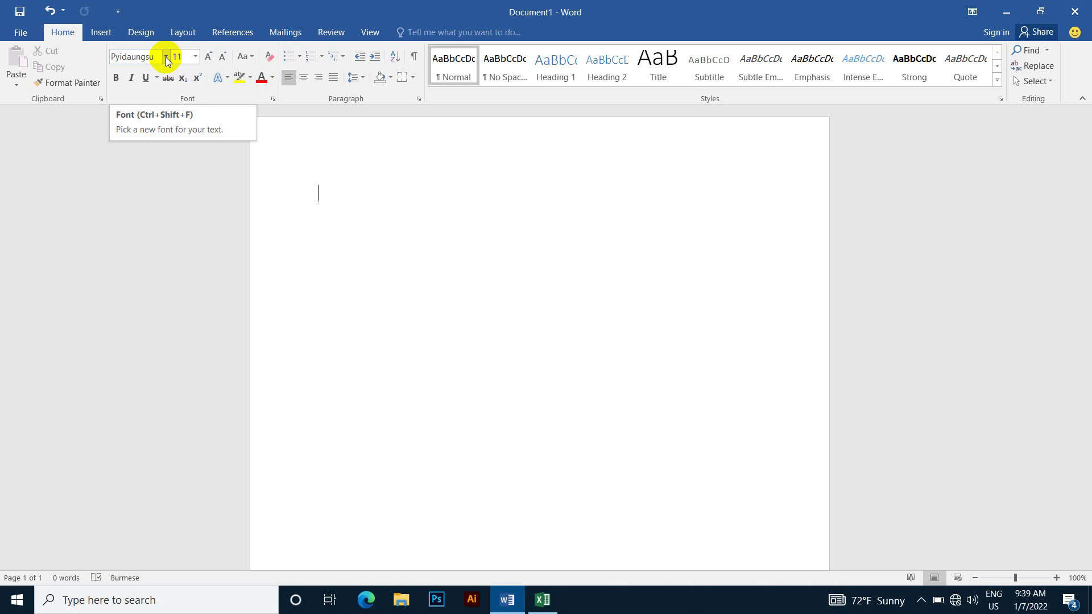
pyautogui.click(165, 57)
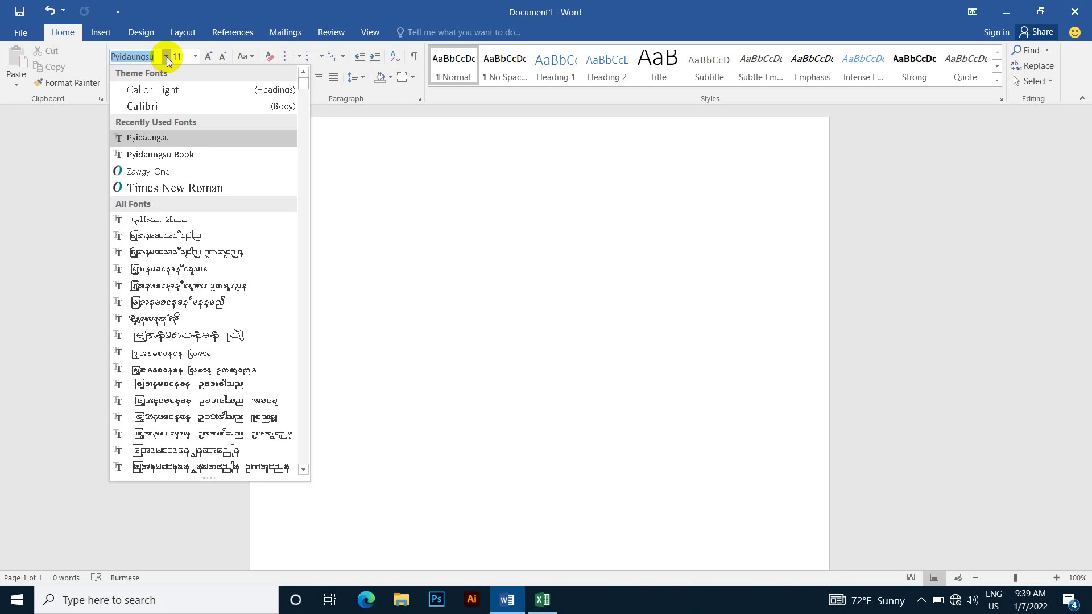
pyautogui.click(166, 57)
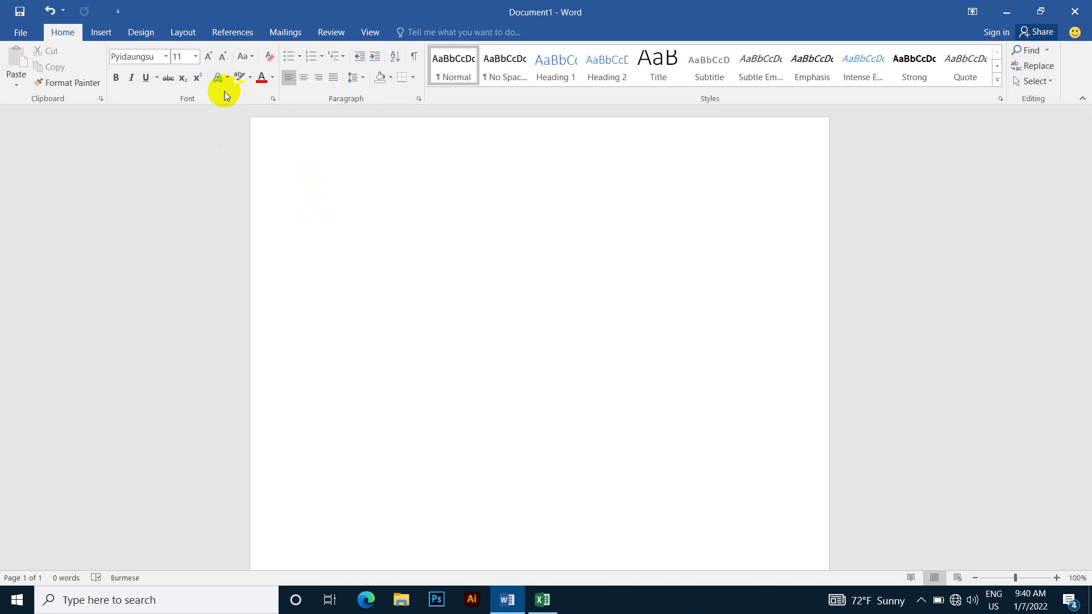
# Minimize Word, refresh the desktop, and bring Document1 back on screen.
pyautogui.click(1009, 12)
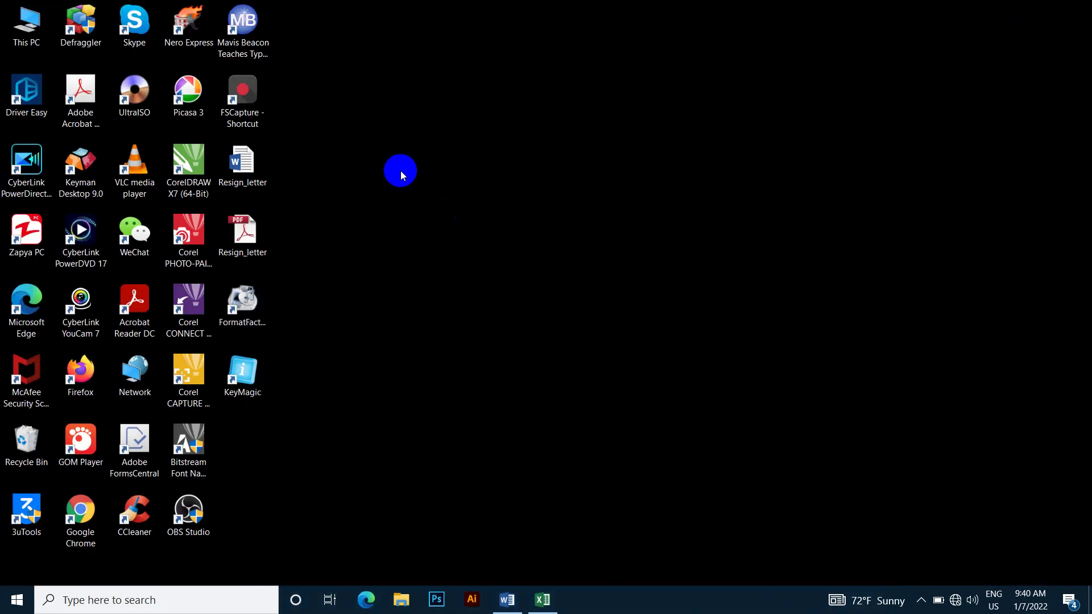
pyautogui.rightClick(401, 152)
pyautogui.click(446, 215)
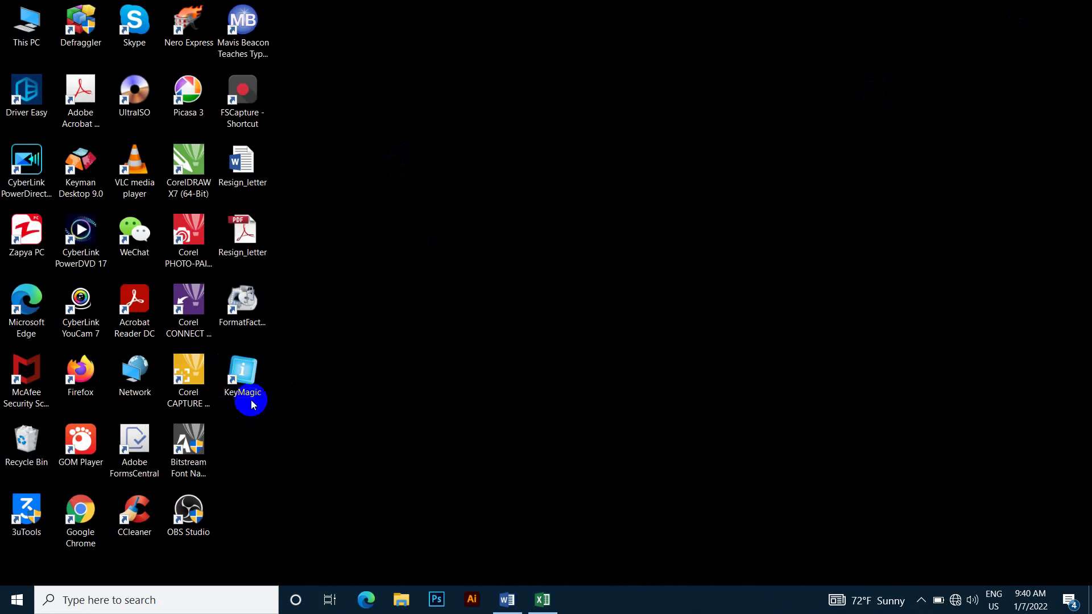
pyautogui.click(503, 602)
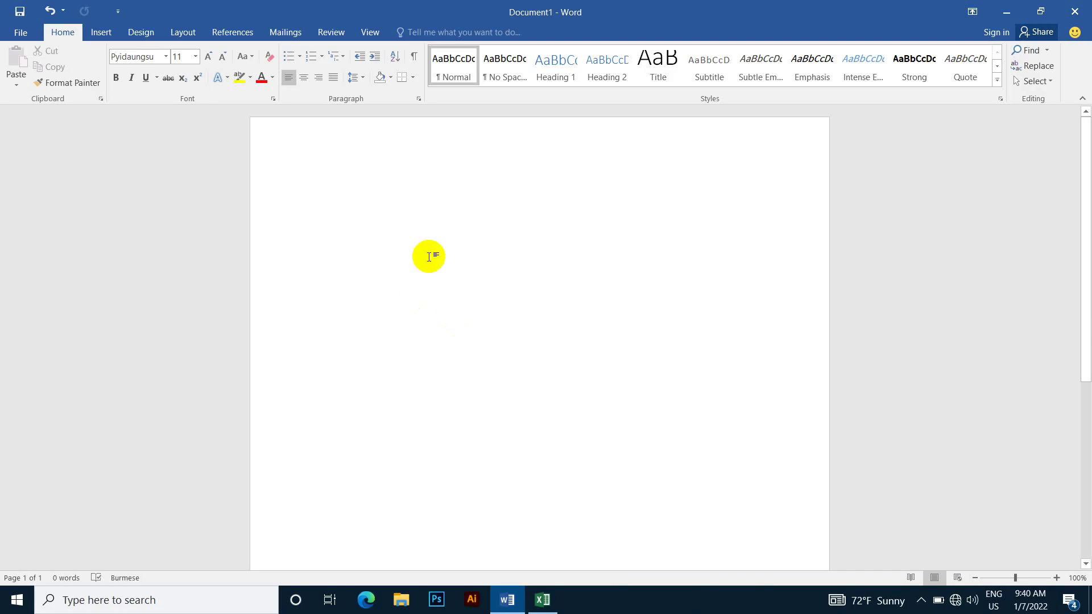
# Turn KeyMagic off and type the Burmese greeting 'ဖင်ုဂလာပါ' on the first line.
pyautogui.hotkey('ctrl', 'shift')
pyautogui.hotkey('ctrl', 'shift')
pyautogui.hotkey('ctrl', 'shift')
pyautogui.hotkey('ctrl', 'shift')
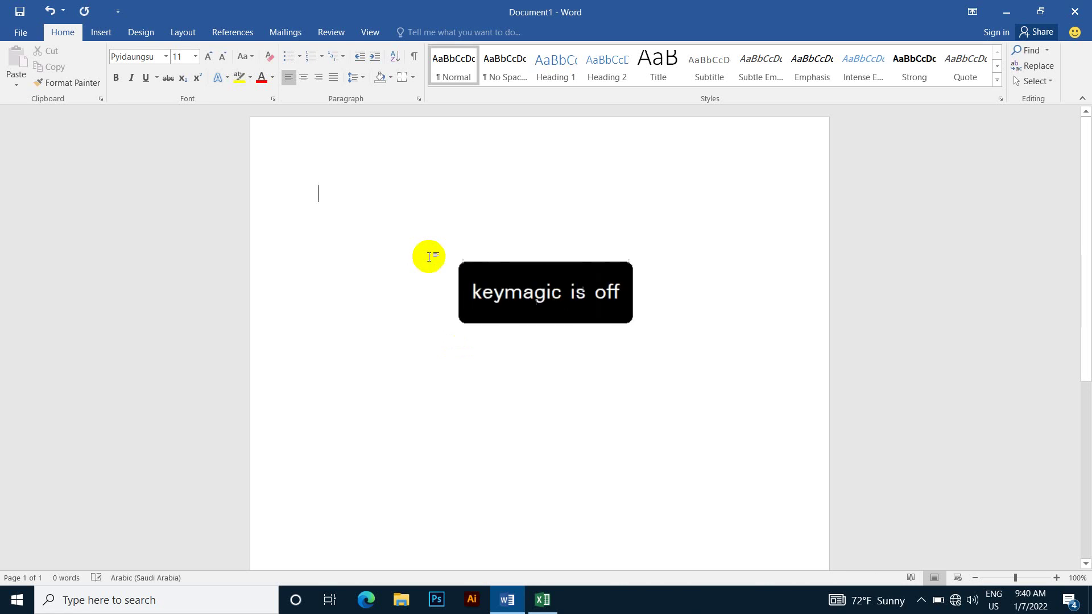
pyautogui.hotkey('ctrl', 'shift')
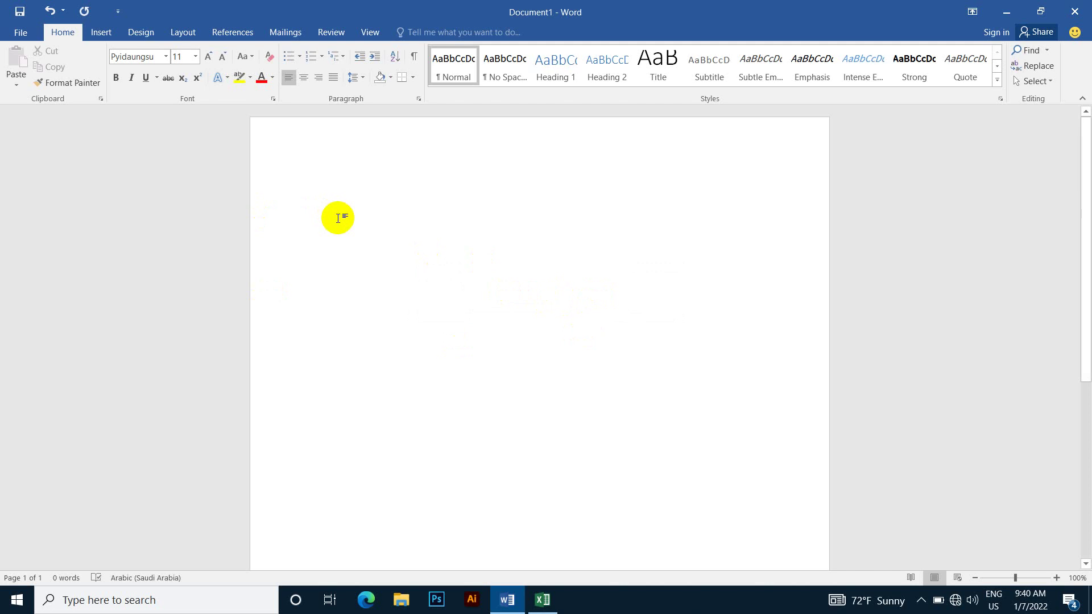
pyautogui.write('ဖင်')
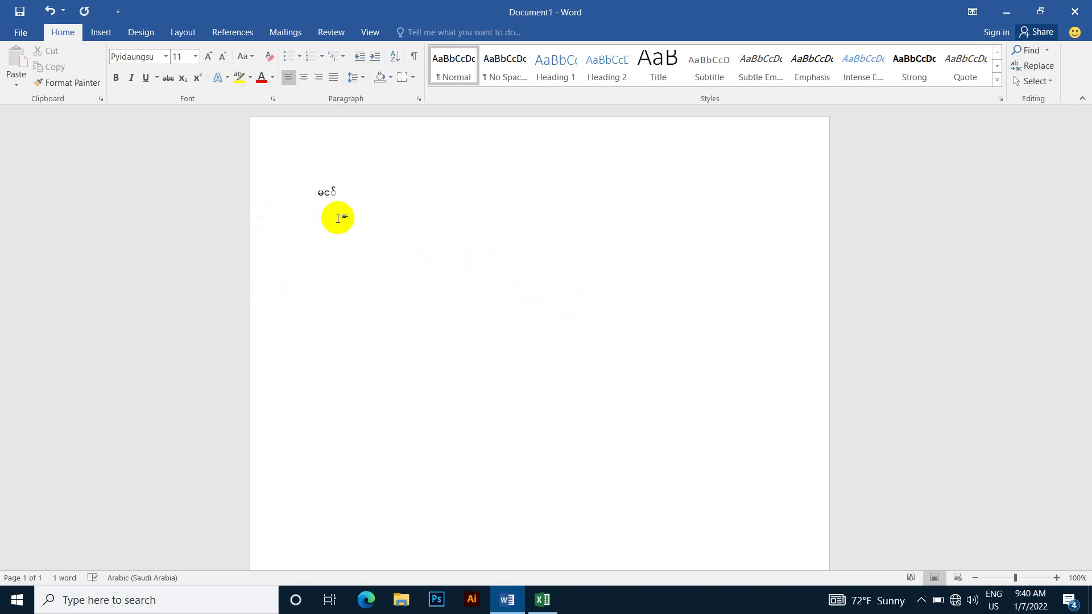
pyautogui.write('ုဂလာ')
pyautogui.write('ပါ')
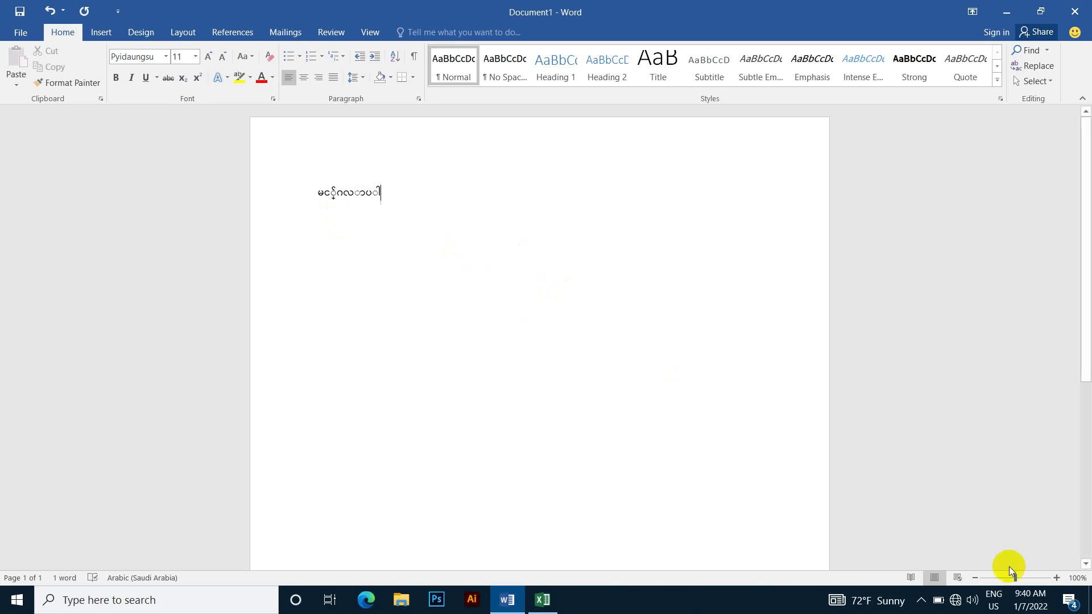
pyautogui.click(996, 604)
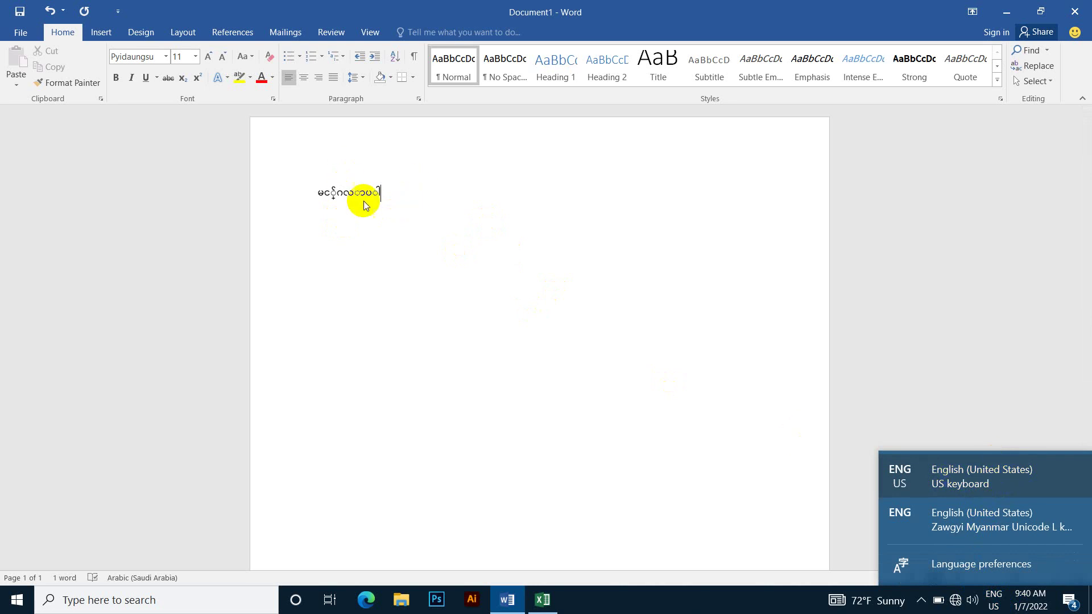
# Switch to the Zawgyi Myanmar keyboard and type 'မင်္ဂလာပါ' on a new second line.
pyautogui.click(393, 193)
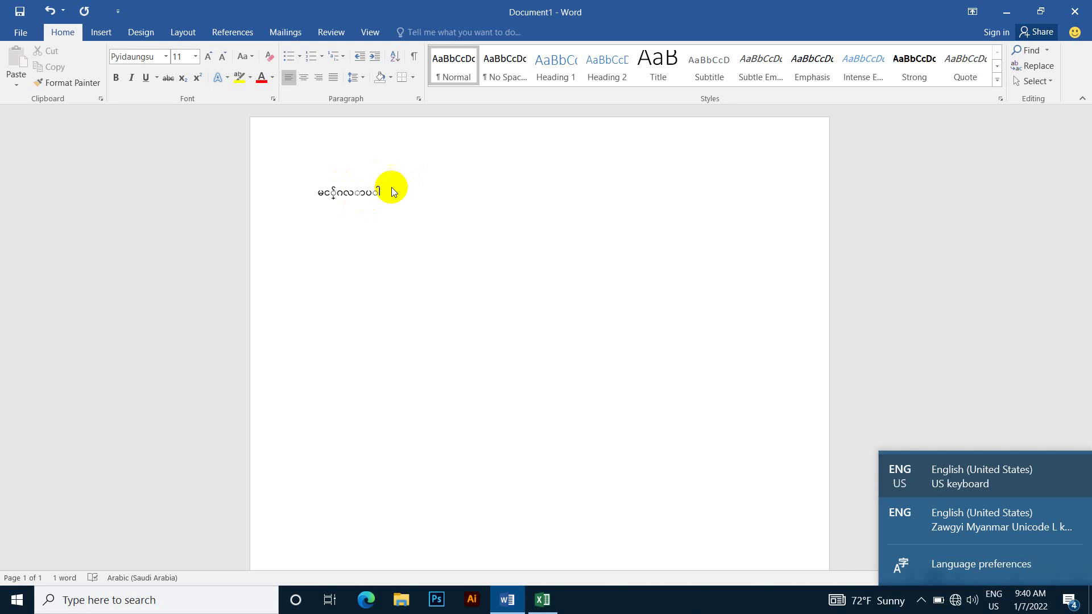
pyautogui.click(991, 527)
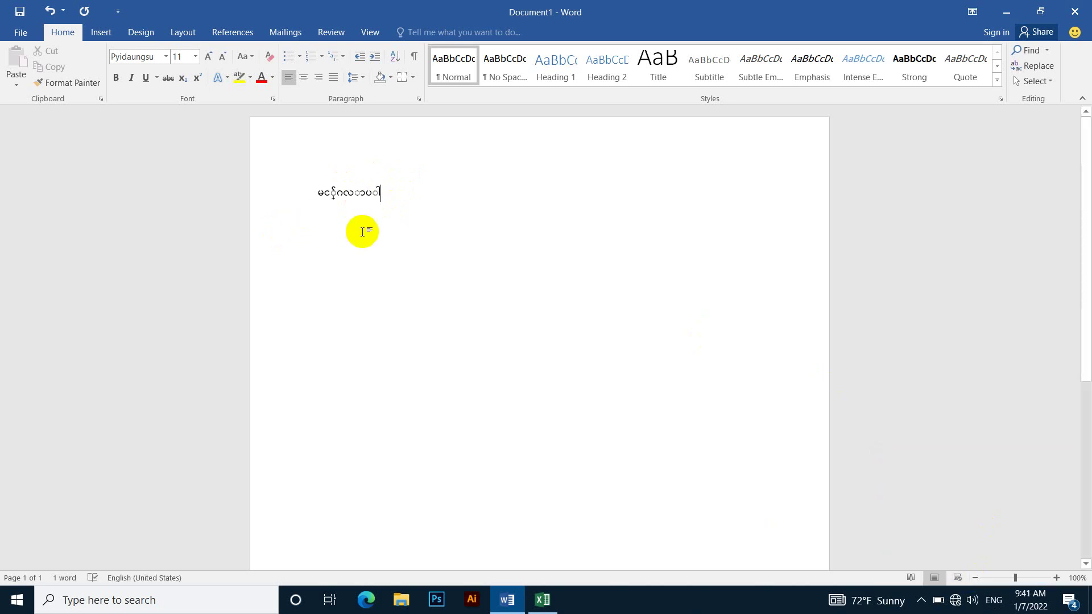
pyautogui.press('Return')
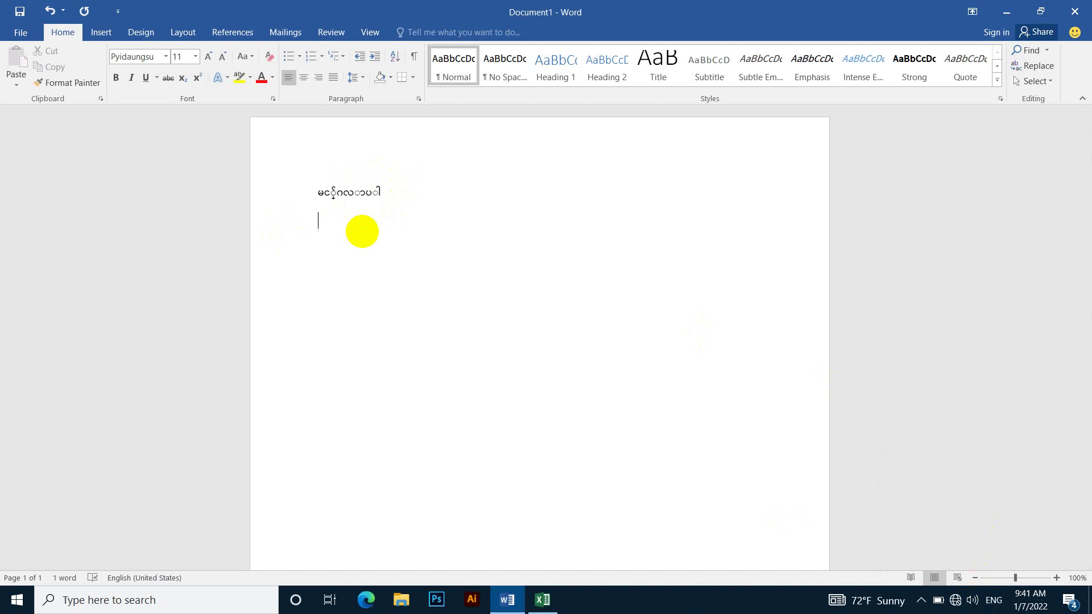
pyautogui.write('မင်္')
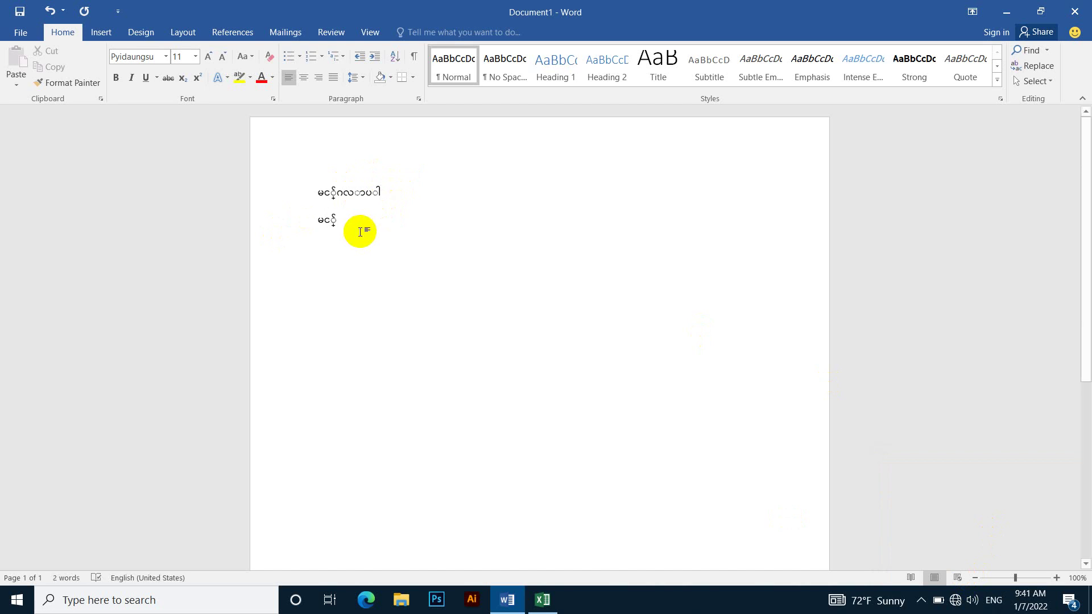
pyautogui.write('ဂလာပါ')
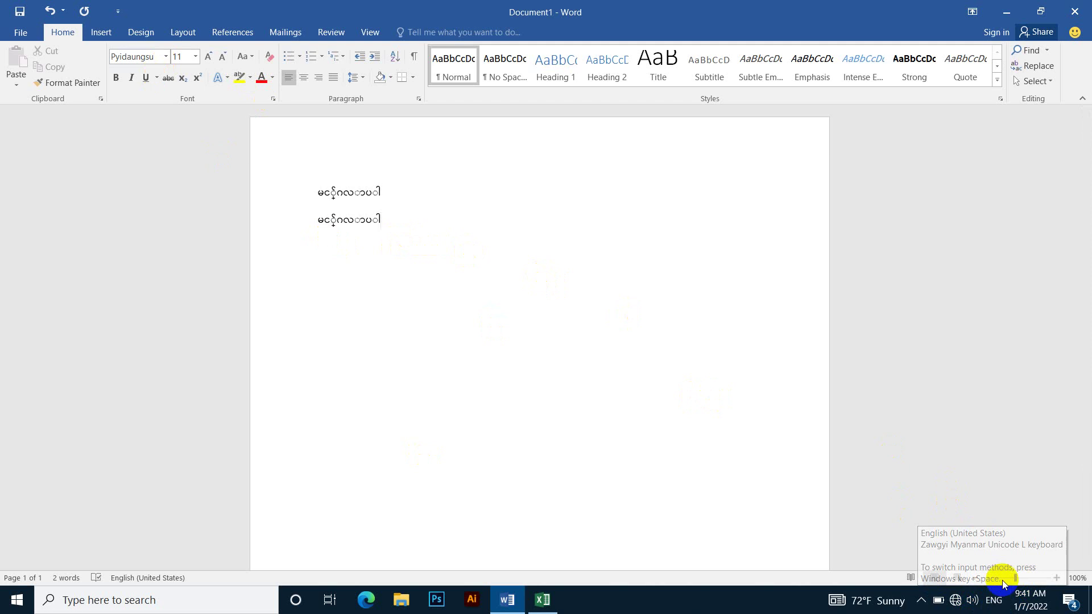
pyautogui.click(994, 600)
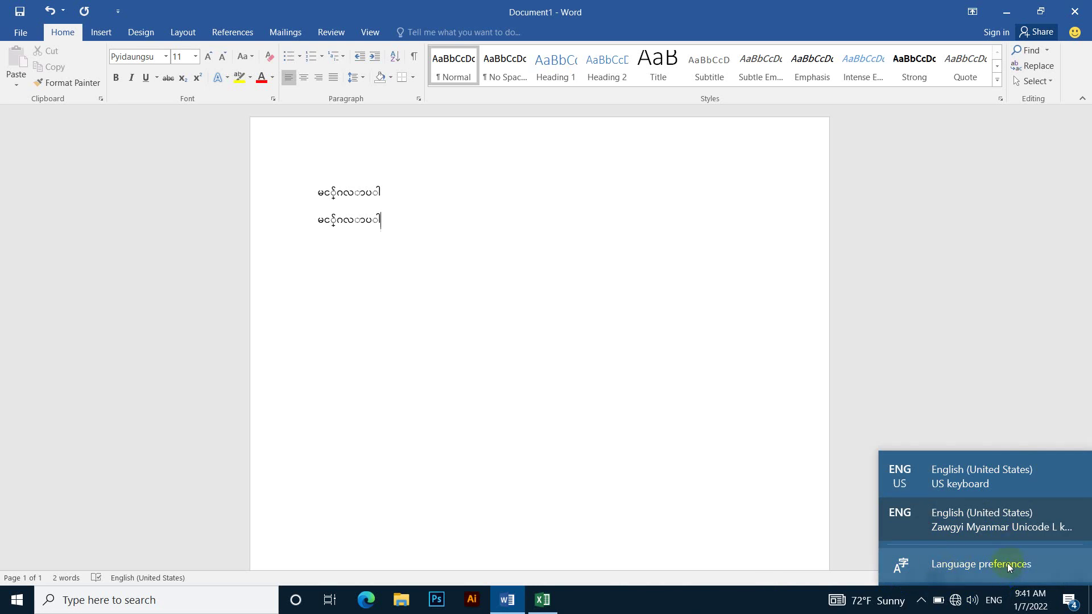
# Select the Zawgyi Myanmar keyboard, then go to the Windows Language preferences page.
pyautogui.click(978, 520)
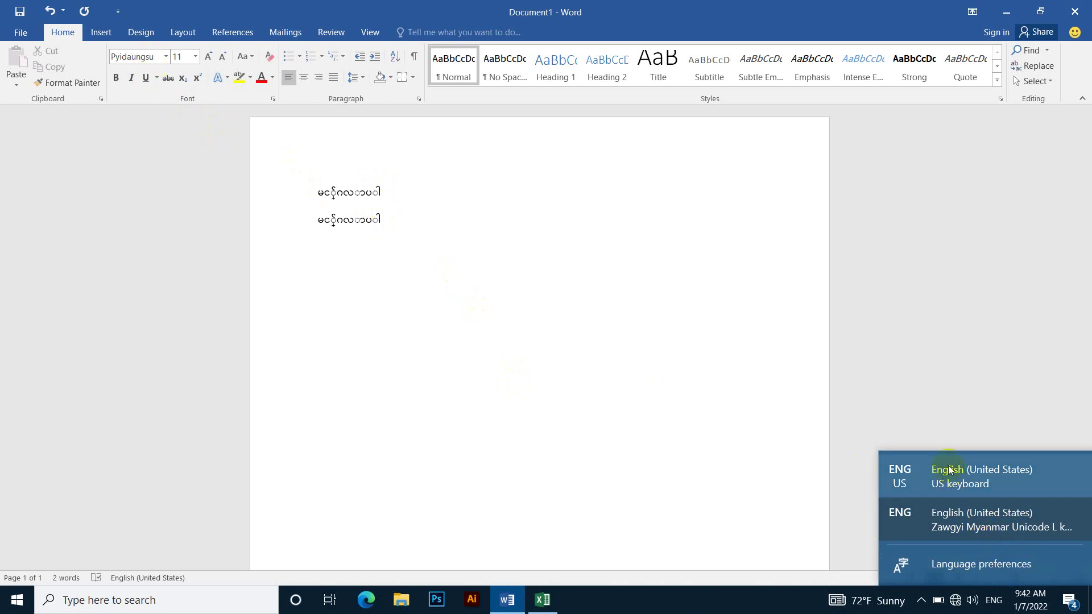
pyautogui.click(955, 519)
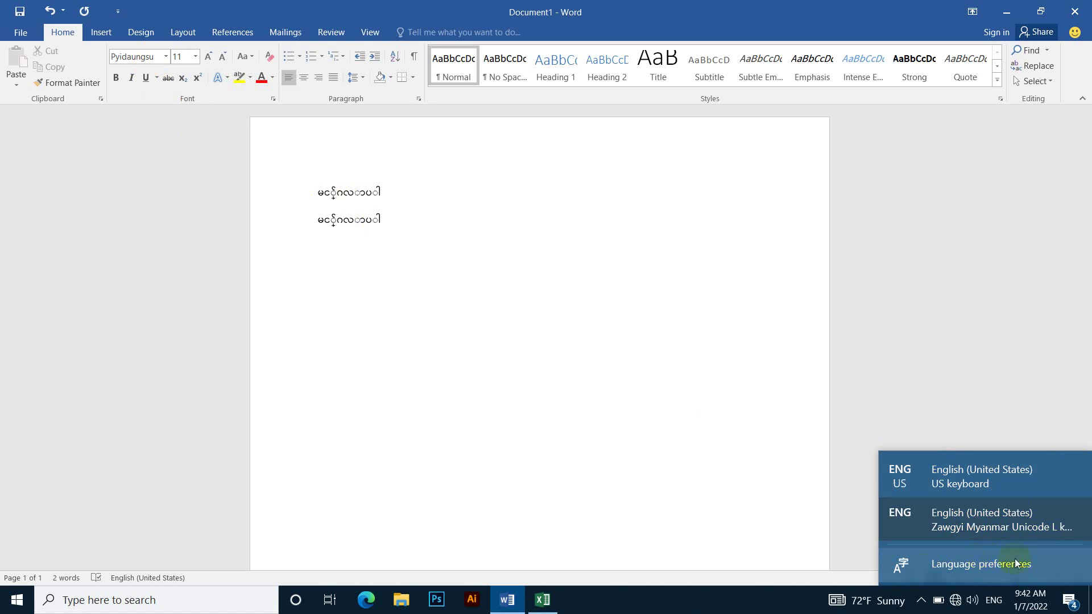
pyautogui.click(983, 568)
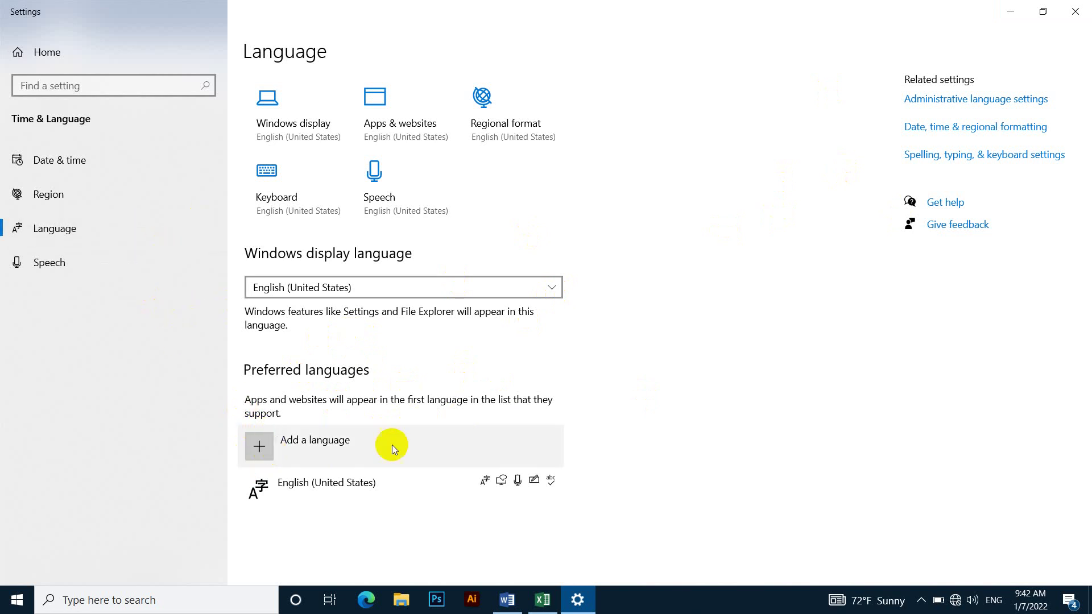
# Add Burmese as a preferred language, searching 'mya' with the US English keyboard and installing it.
pyautogui.click(264, 445)
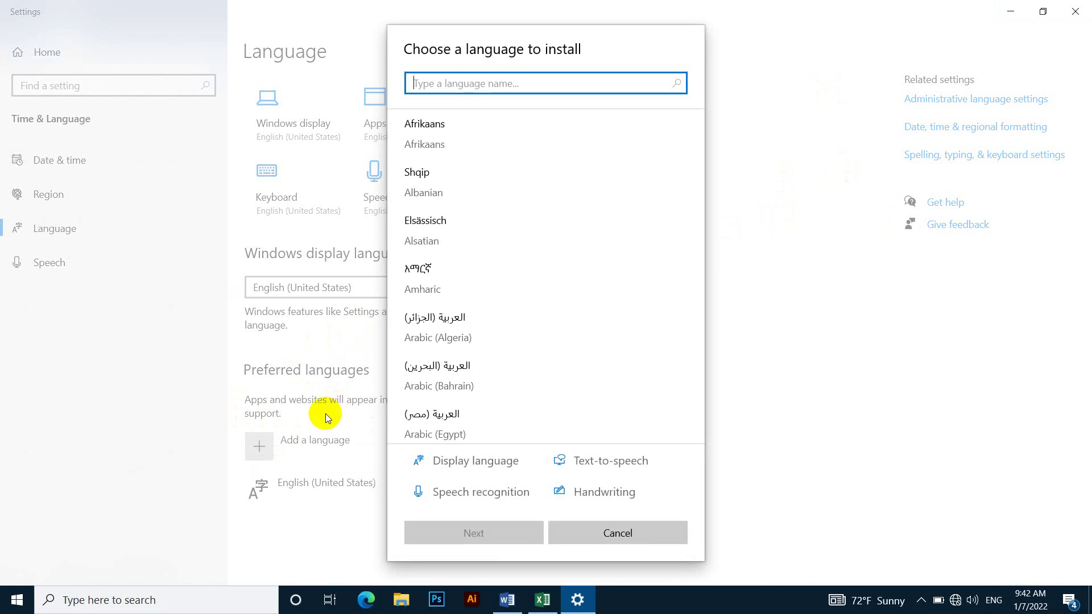
pyautogui.hotkey('ctrl', 'shift')
pyautogui.hotkey('ctrl', 'shift')
pyautogui.hotkey('ctrl', 'shift')
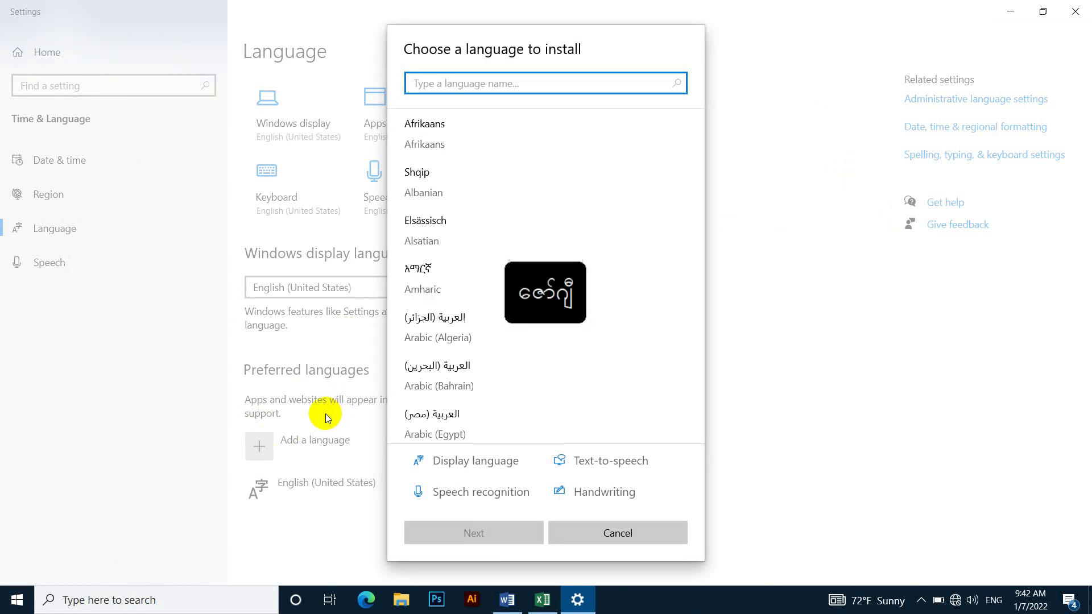
pyautogui.hotkey('ctrl', 'shift')
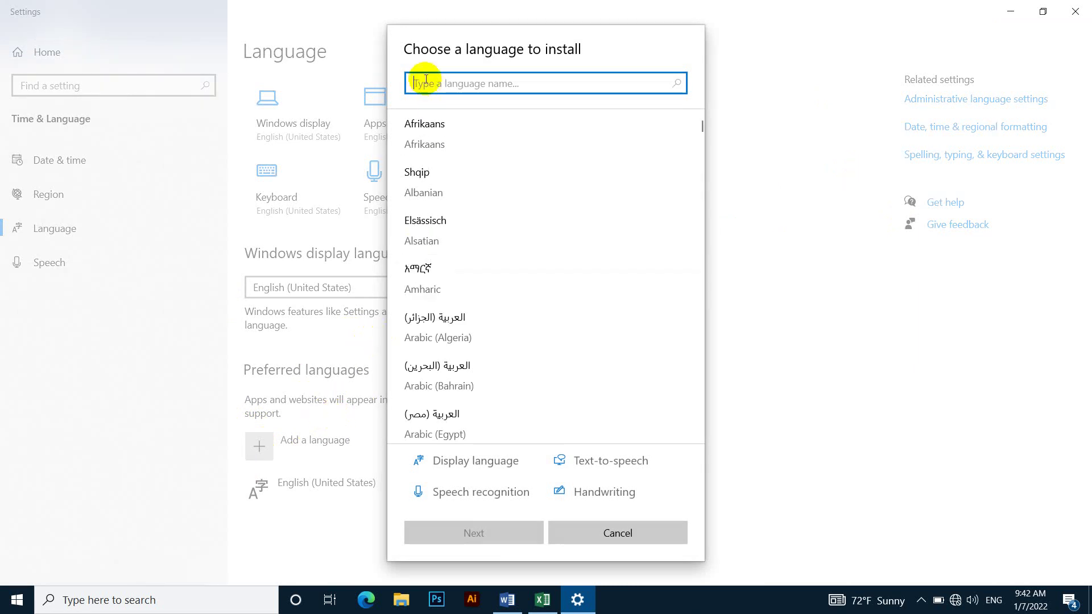
pyautogui.write('ာာ')
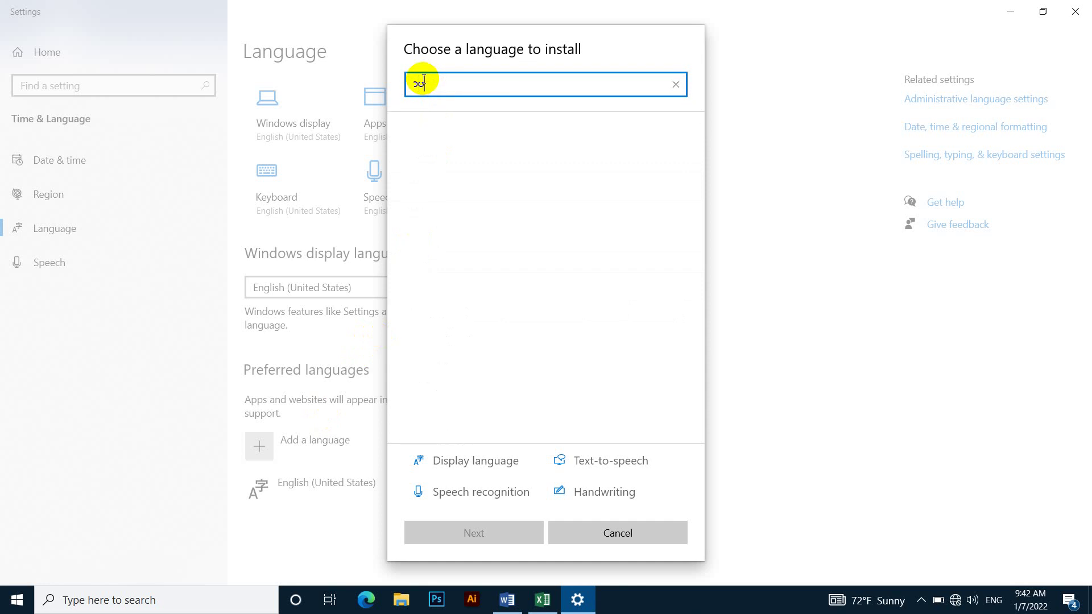
pyautogui.write('ာ')
pyautogui.press('BackSpace')
pyautogui.press('BackSpace')
pyautogui.press('BackSpace')
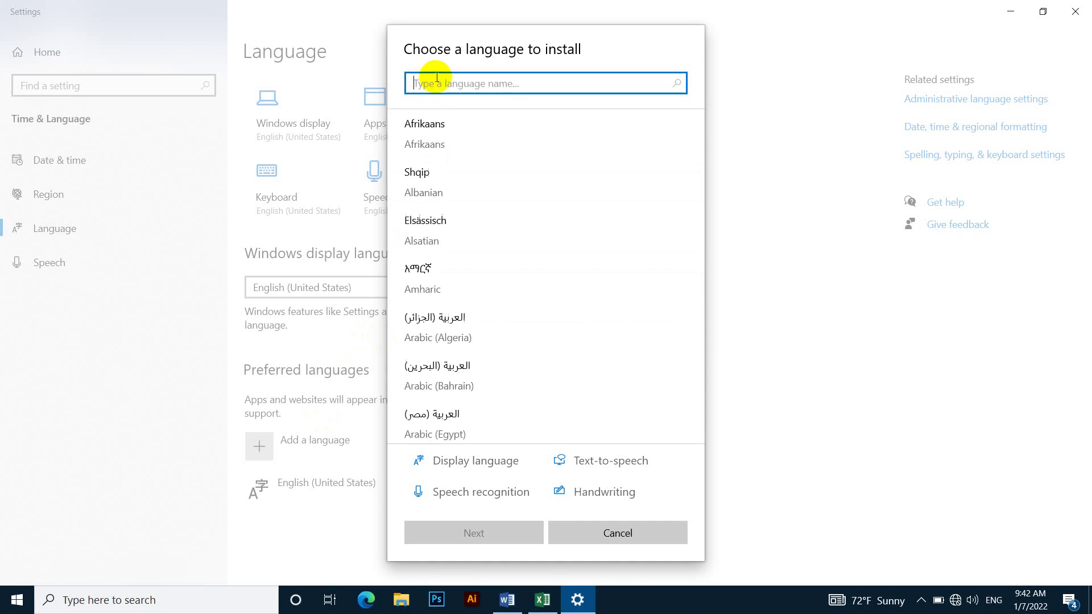
pyautogui.click(993, 600)
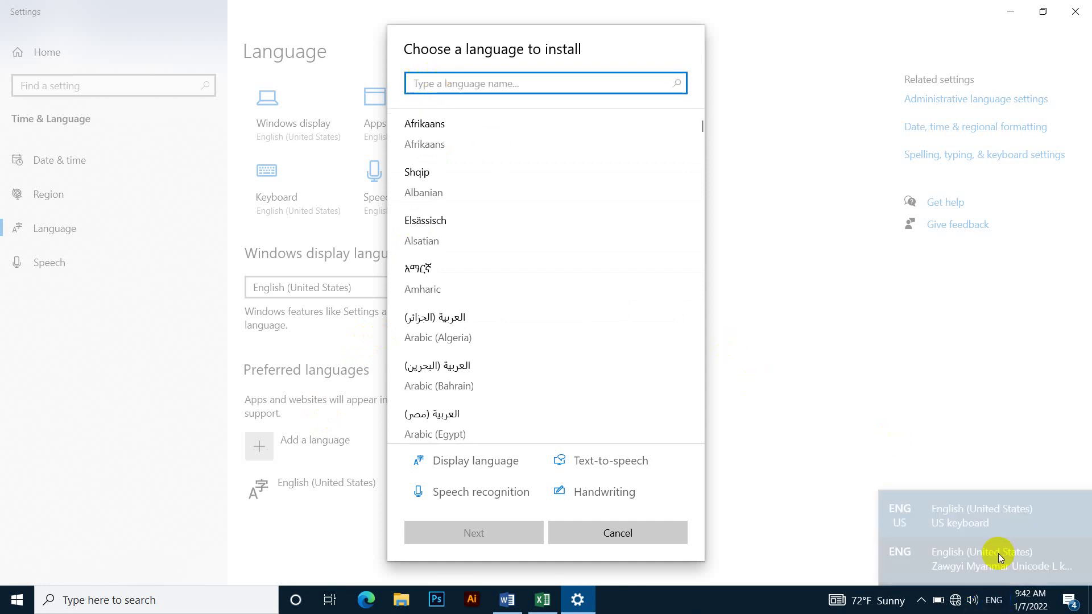
pyautogui.click(995, 480)
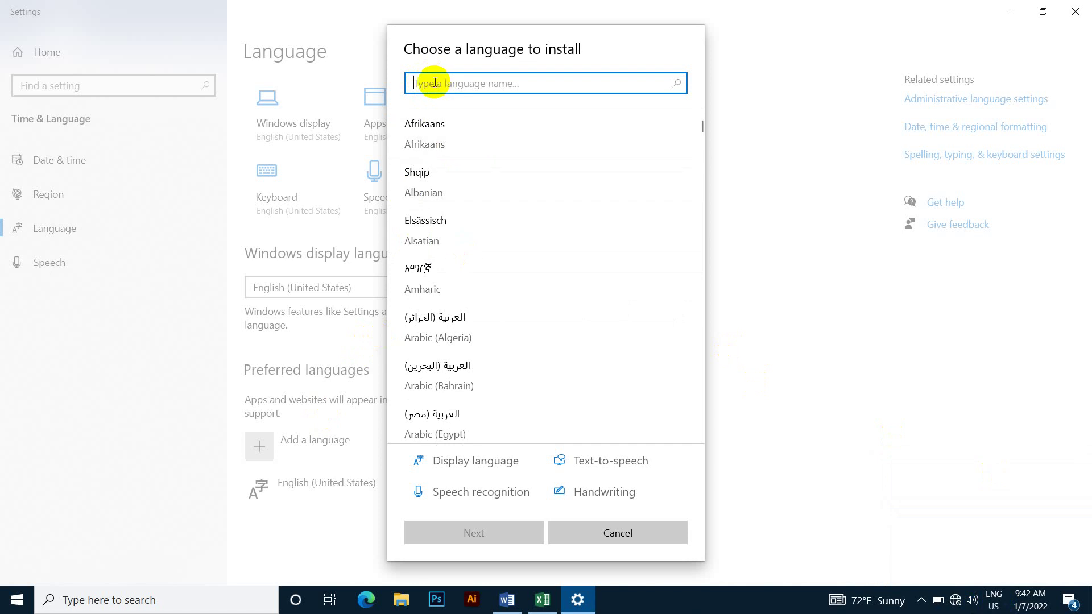
pyautogui.write('mya')
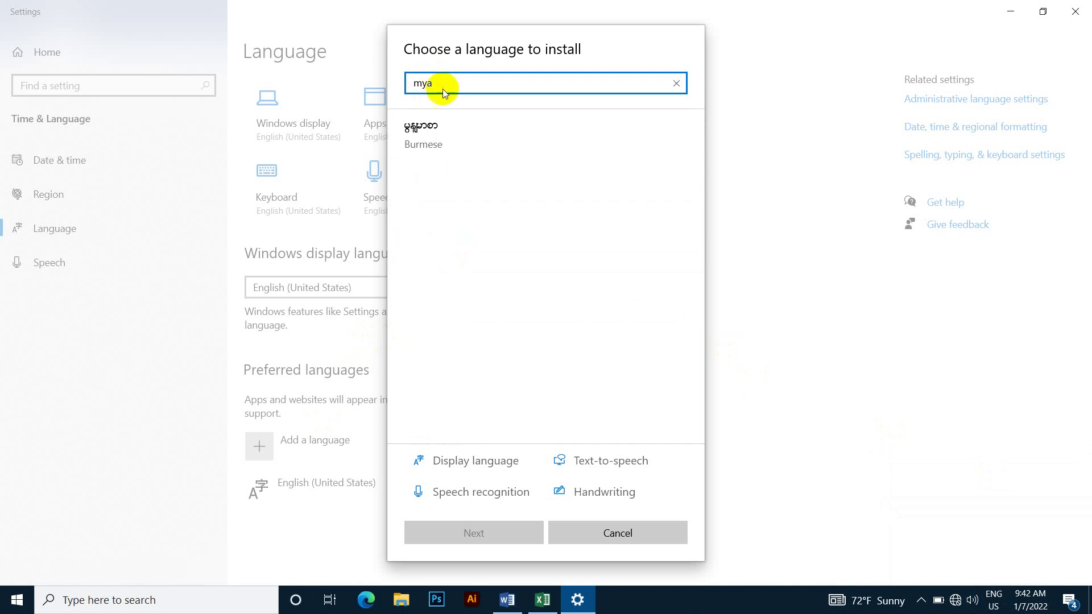
pyautogui.click(492, 142)
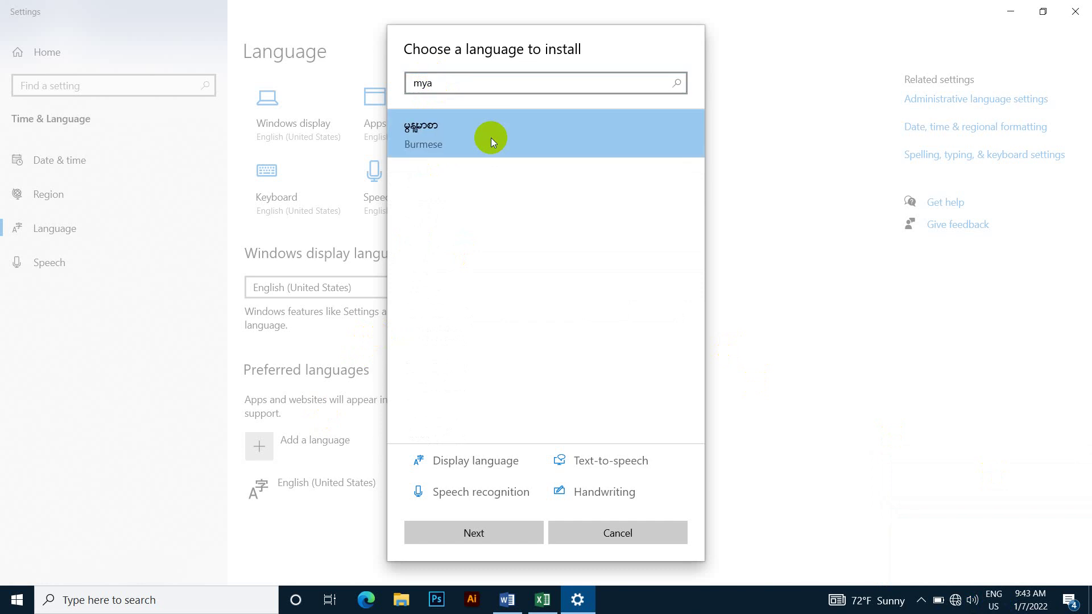
pyautogui.click(491, 534)
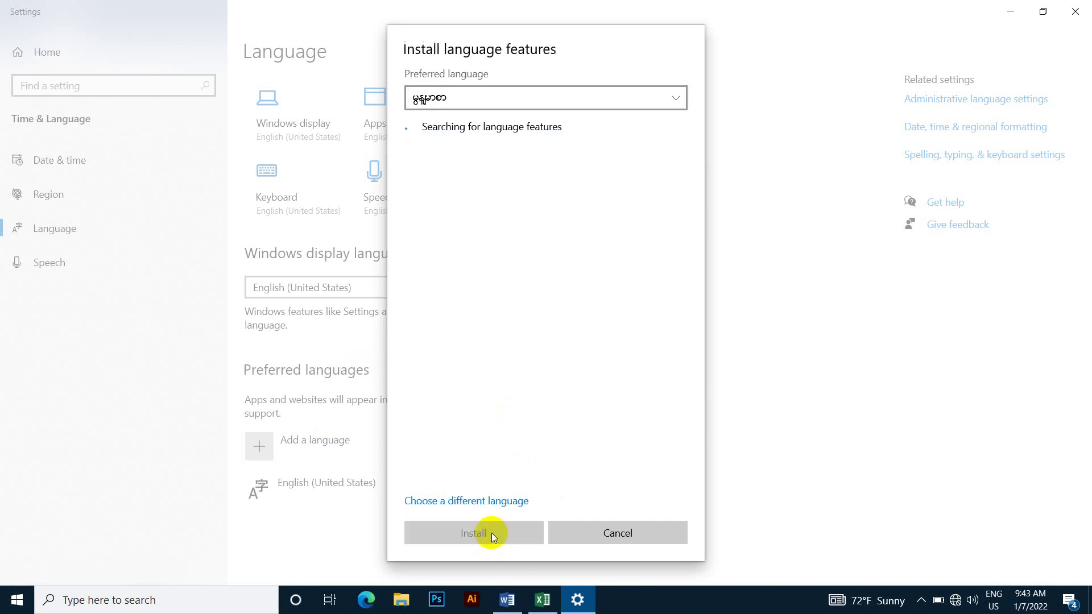
pyautogui.click(491, 533)
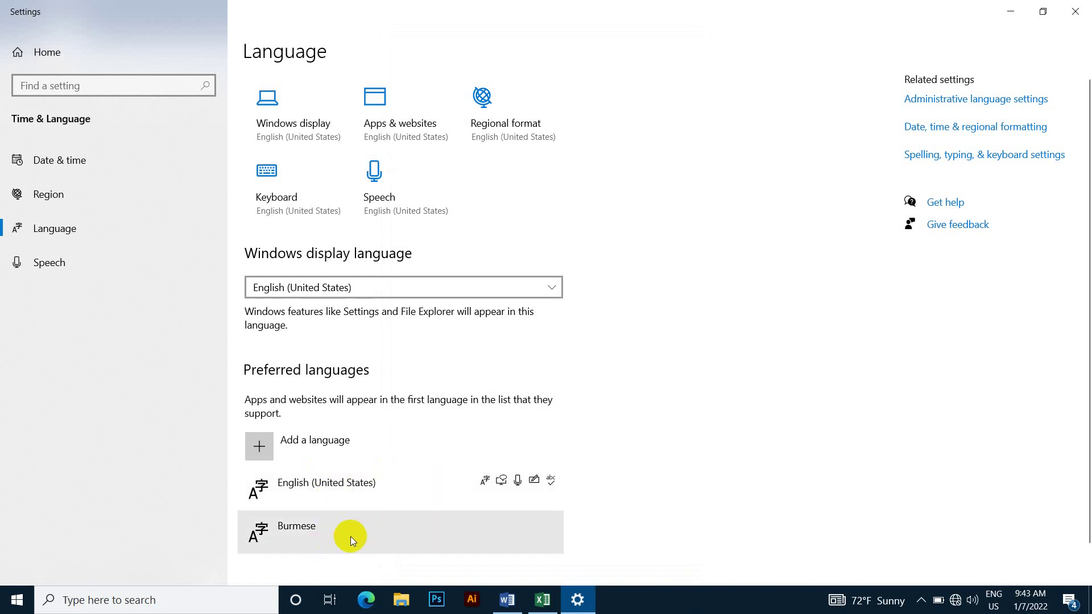
# Close Settings and switch the input language to Burmese.
pyautogui.click(1075, 11)
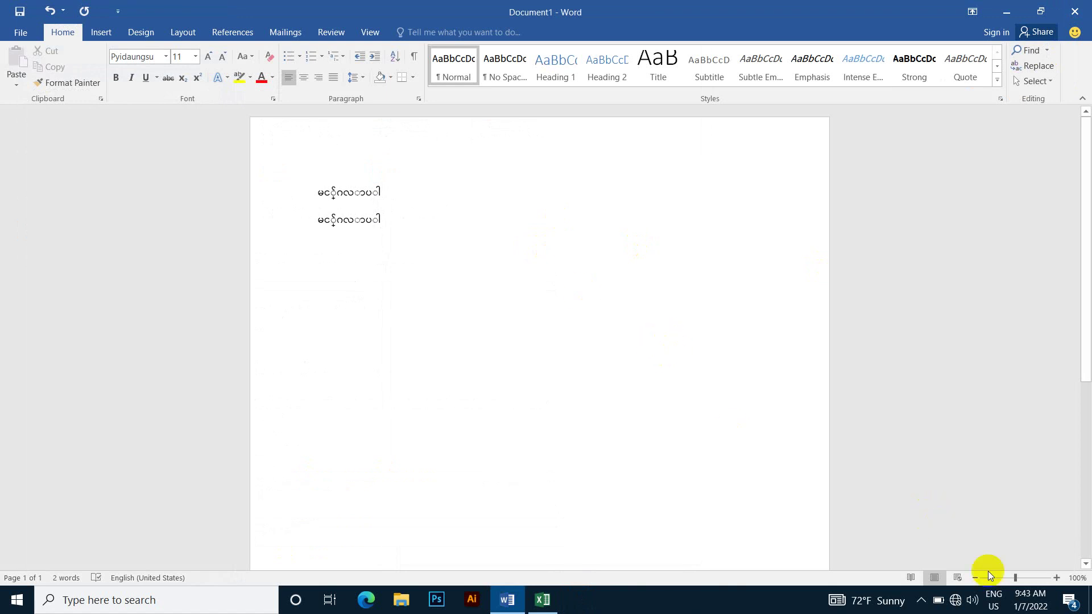
pyautogui.click(995, 606)
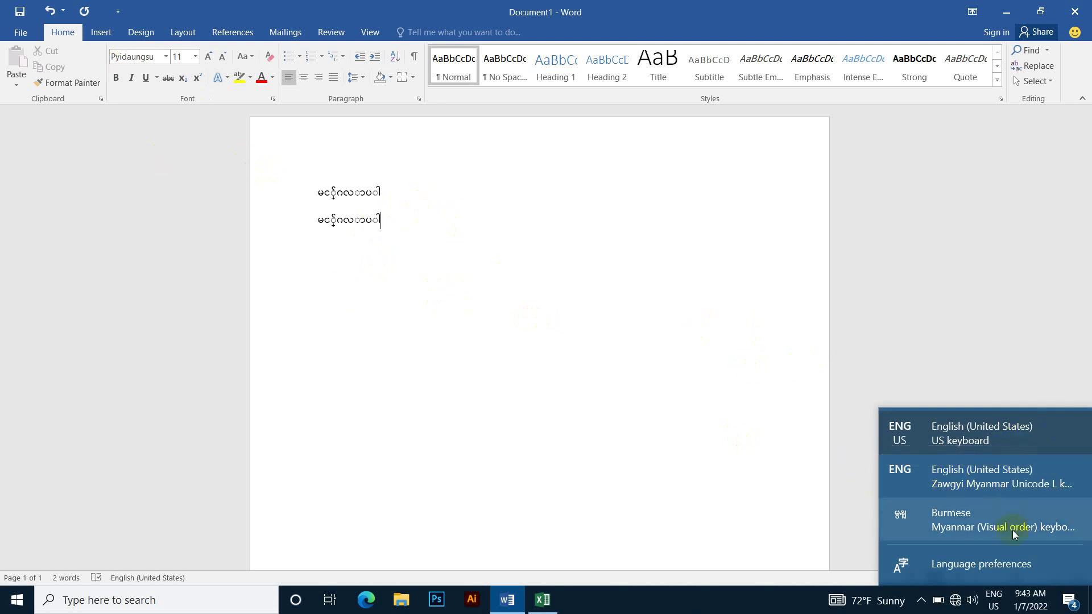
pyautogui.click(998, 528)
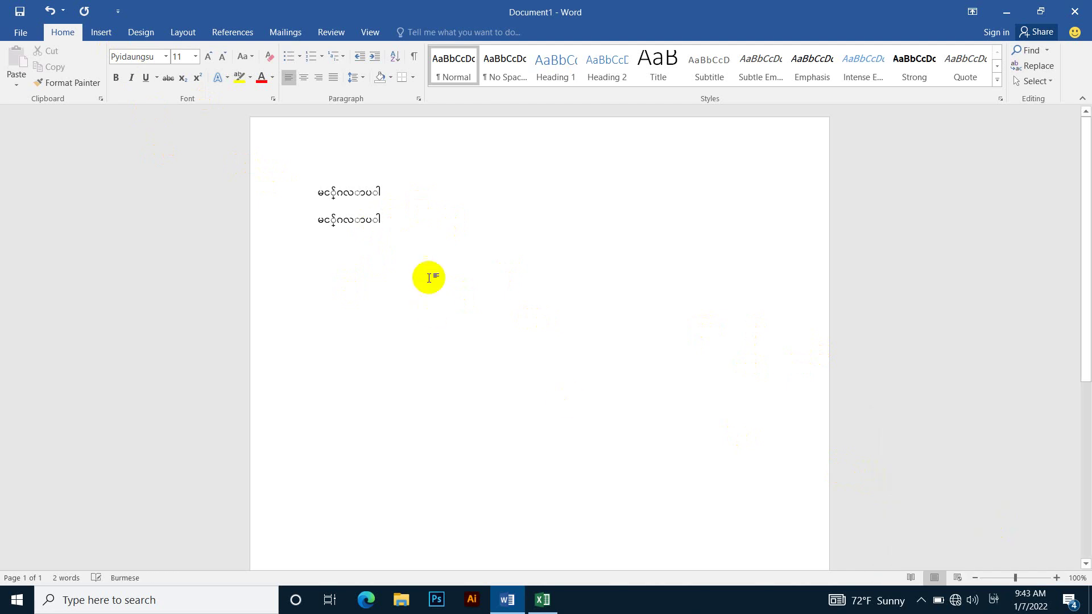
# Type the greeting 'မင်္ဂလာပါ' on a new third line in Word.
pyautogui.press('Return')
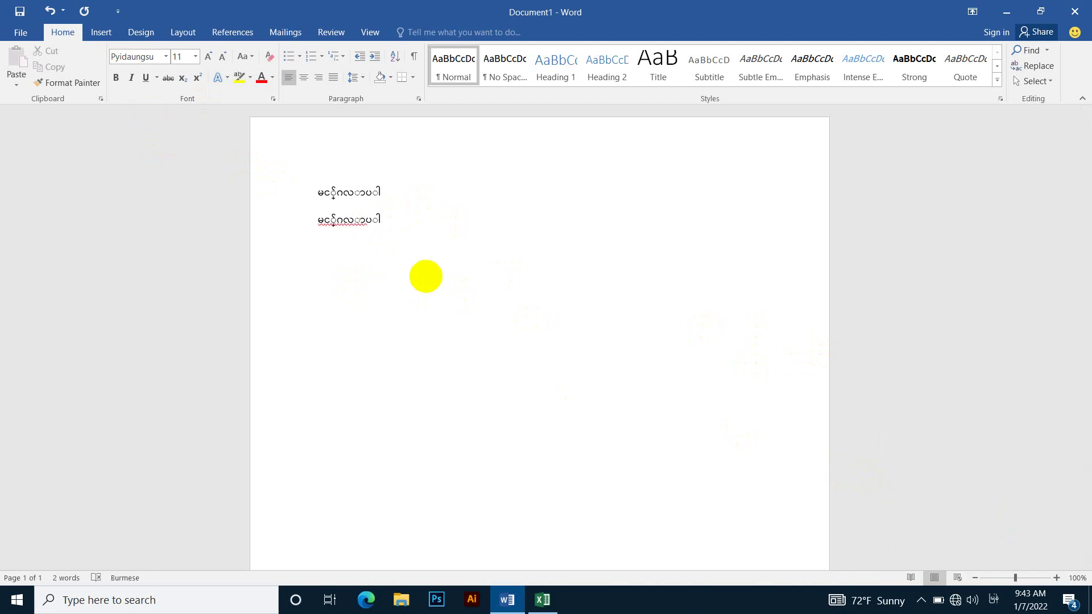
pyautogui.write('မင်္')
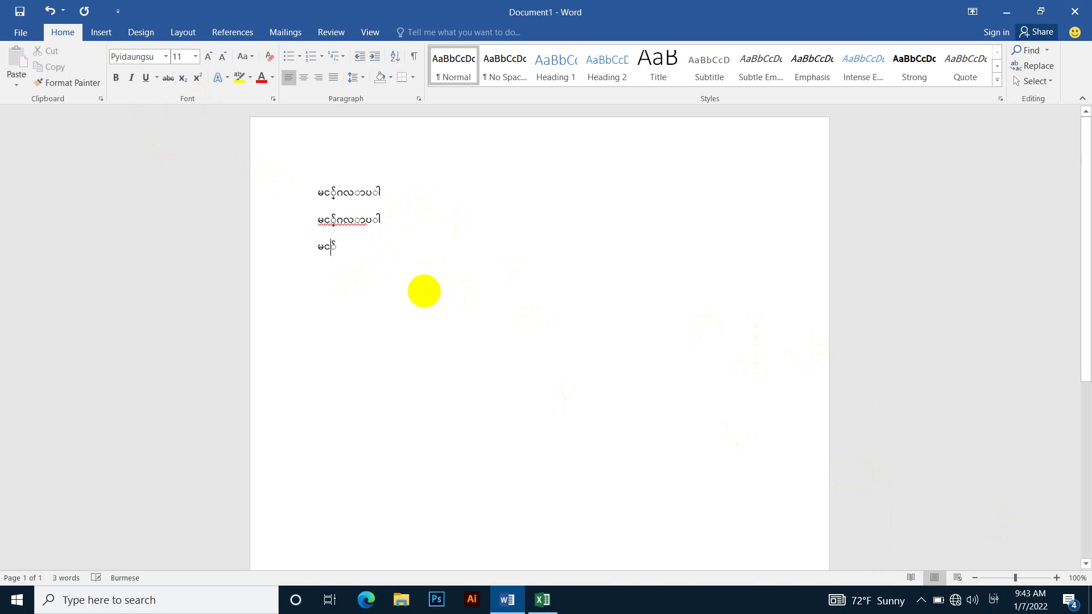
pyautogui.write('ဂလာ')
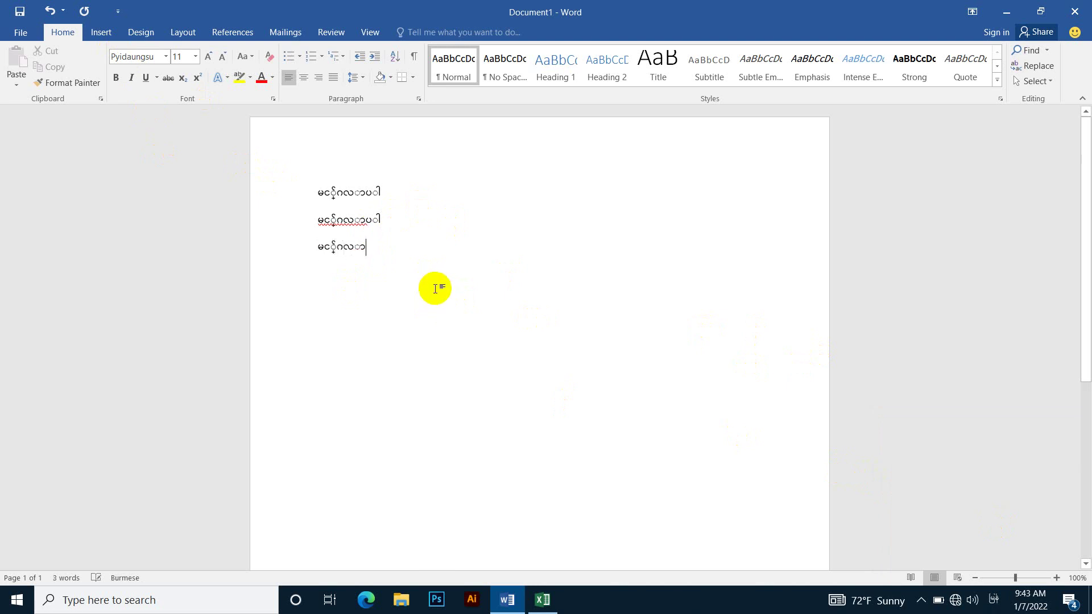
pyautogui.write('ပါ')
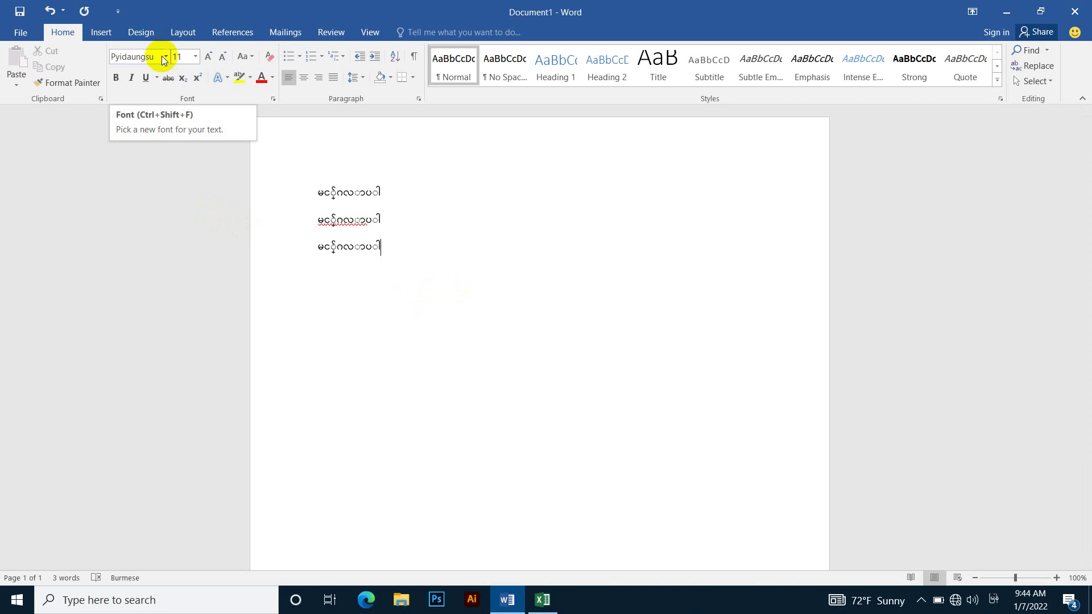
pyautogui.click(993, 601)
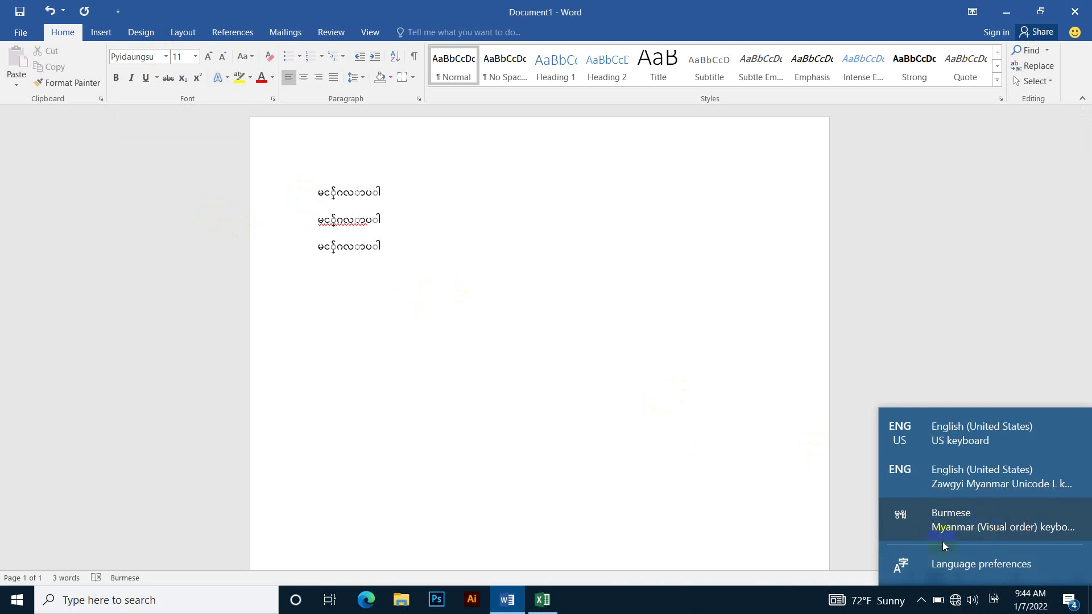
pyautogui.click(367, 282)
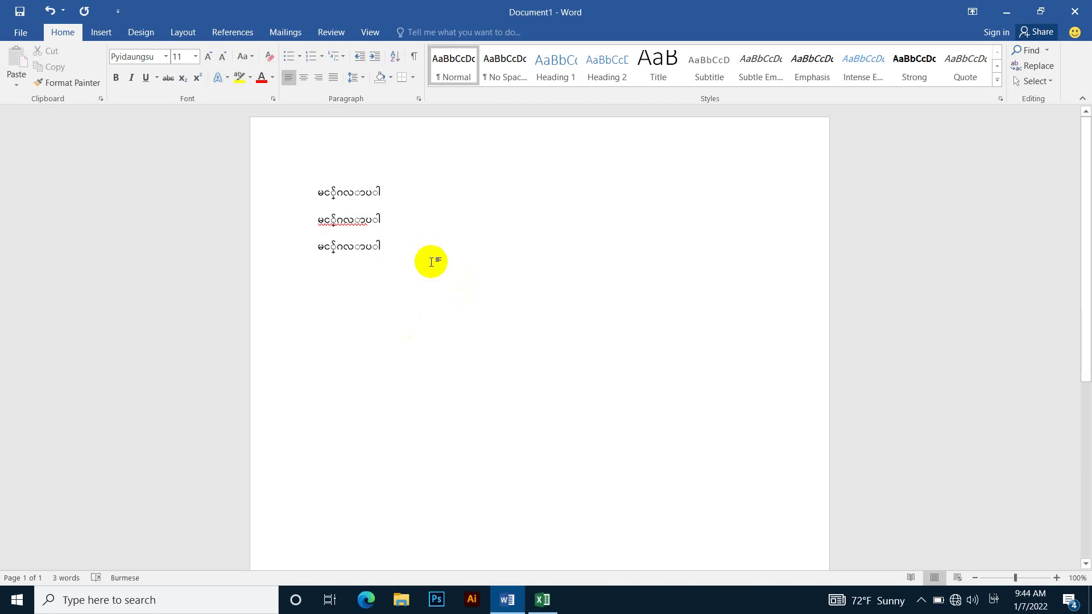
# Minimize Word, refresh the desktop, and bring up Excel's Book1 with cell A2 selected.
pyautogui.click(1007, 13)
pyautogui.rightClick(481, 154)
pyautogui.click(517, 202)
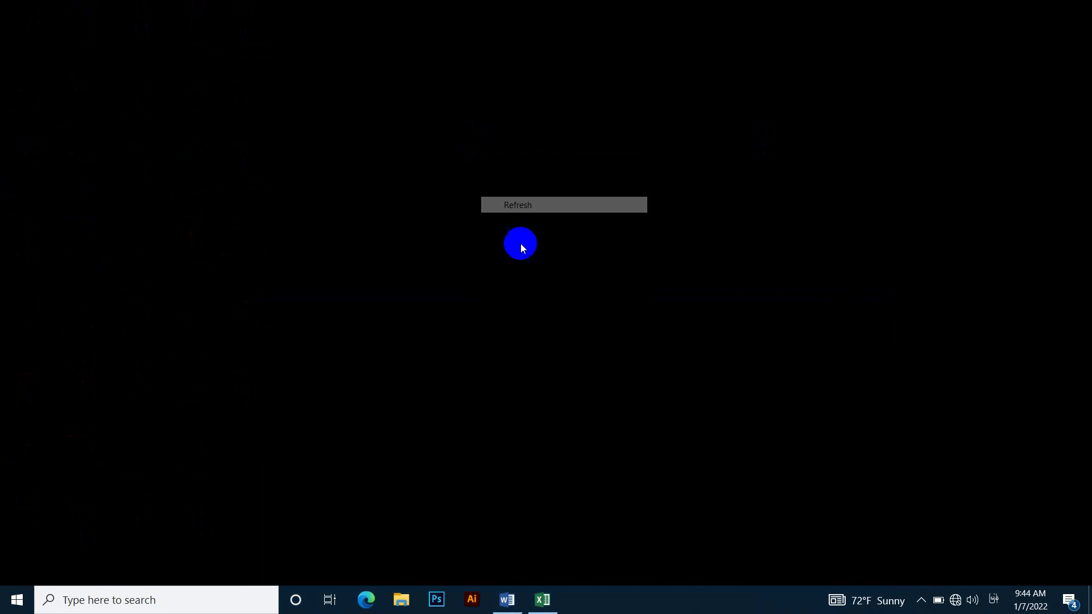
pyautogui.click(542, 594)
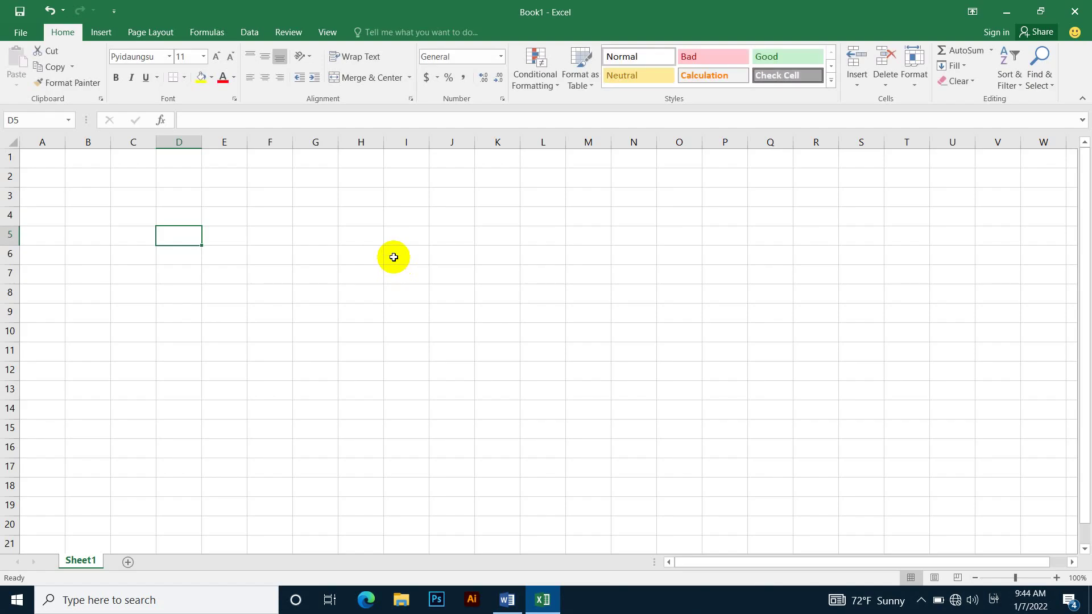
pyautogui.click(51, 175)
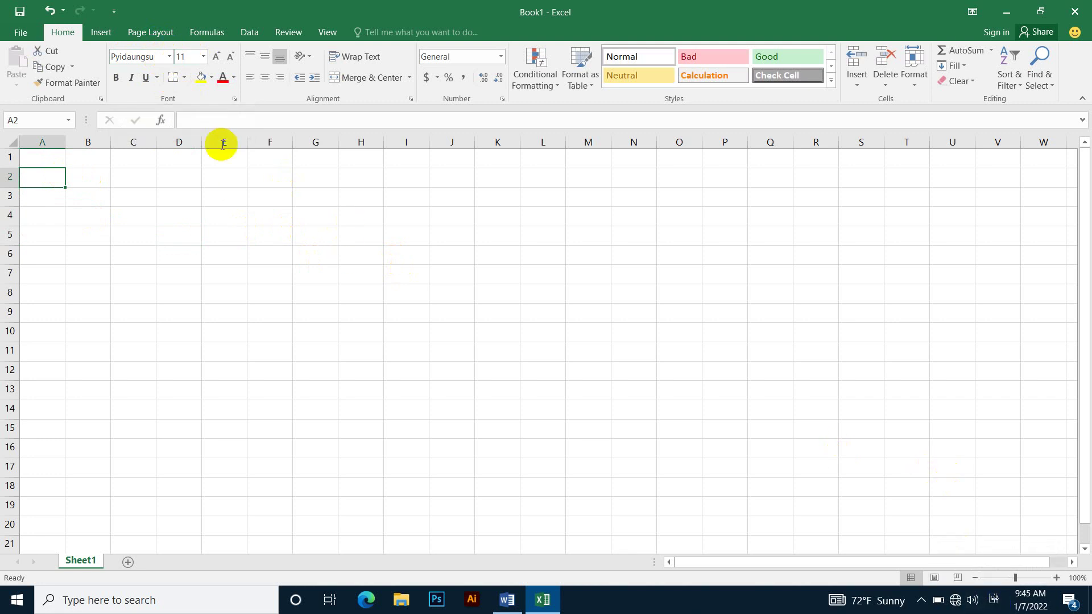
# Enter 'ဖင်္ဂလာပါခင်ဗျာ' in cell A2.
pyautogui.click(994, 600)
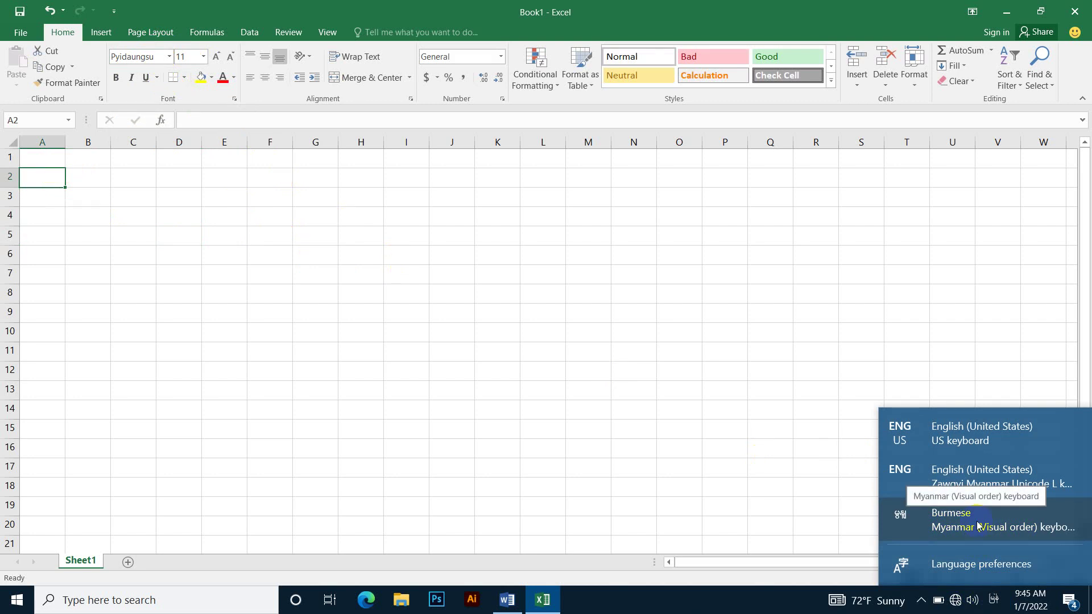
pyautogui.click(53, 178)
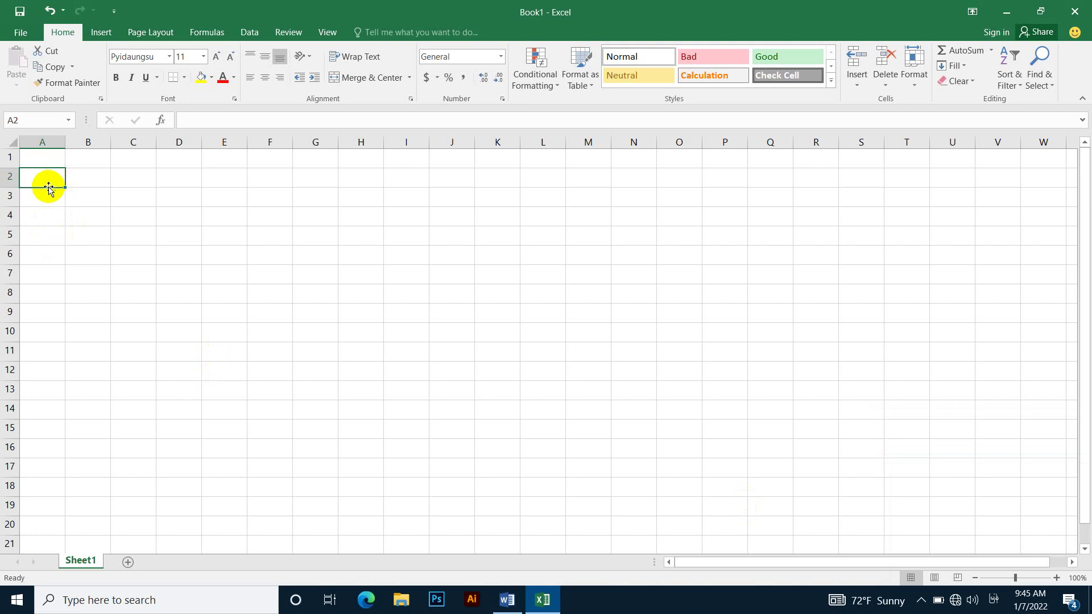
pyautogui.write('ဖင်္ဂလာပ')
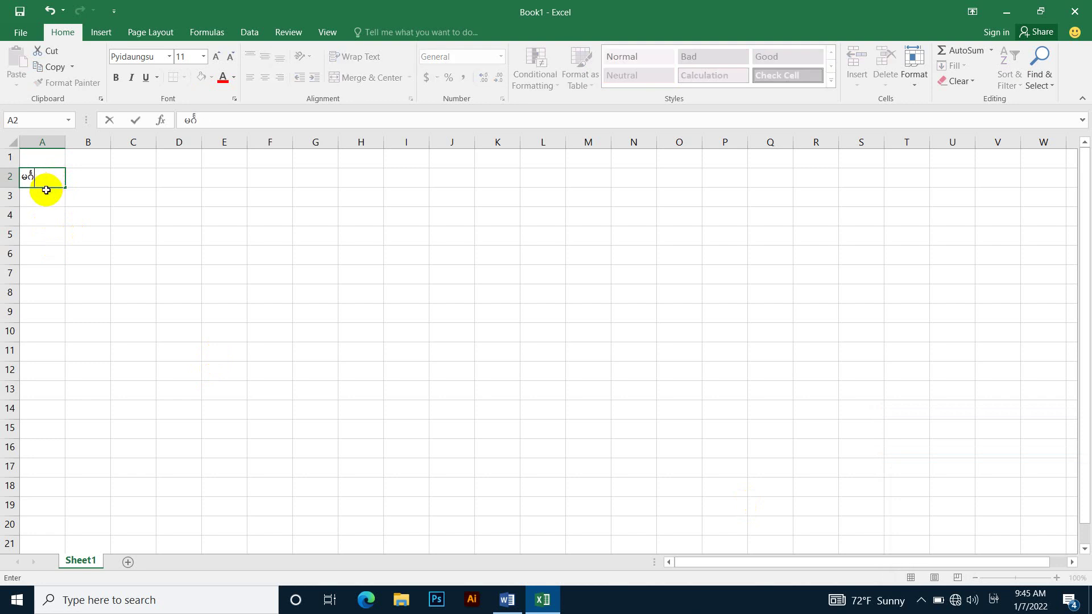
pyautogui.write('ါ')
pyautogui.write('ခင်')
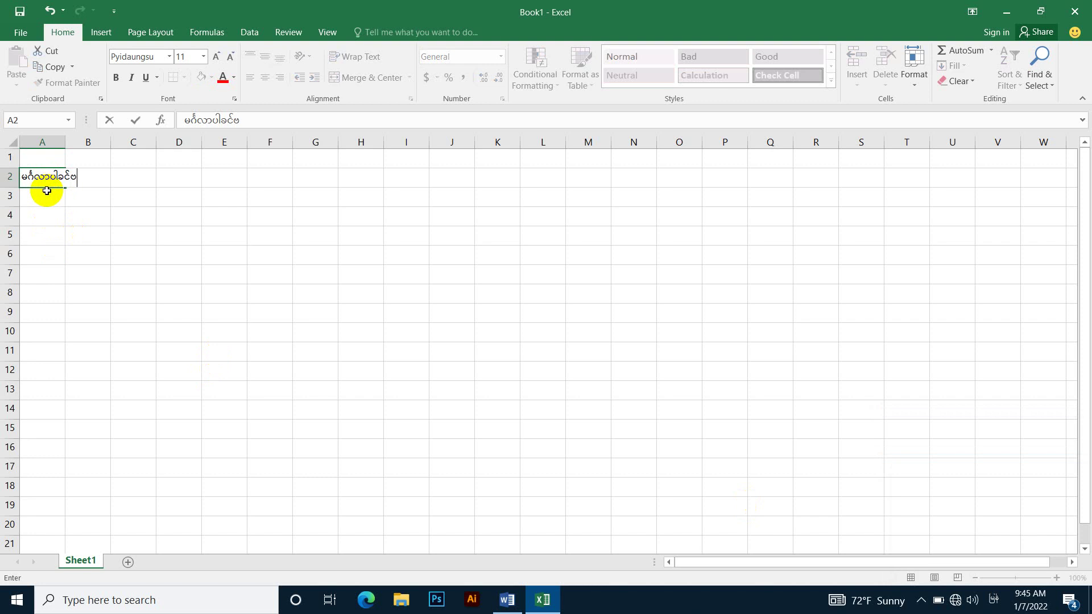
pyautogui.write('ဗျာ')
pyautogui.press('Return')
# Enter 'နေကောင်းလား' in A3 and a person's name in A4, correcting its last syllable.
pyautogui.doubleClick(47, 191)
pyautogui.write('နေ')
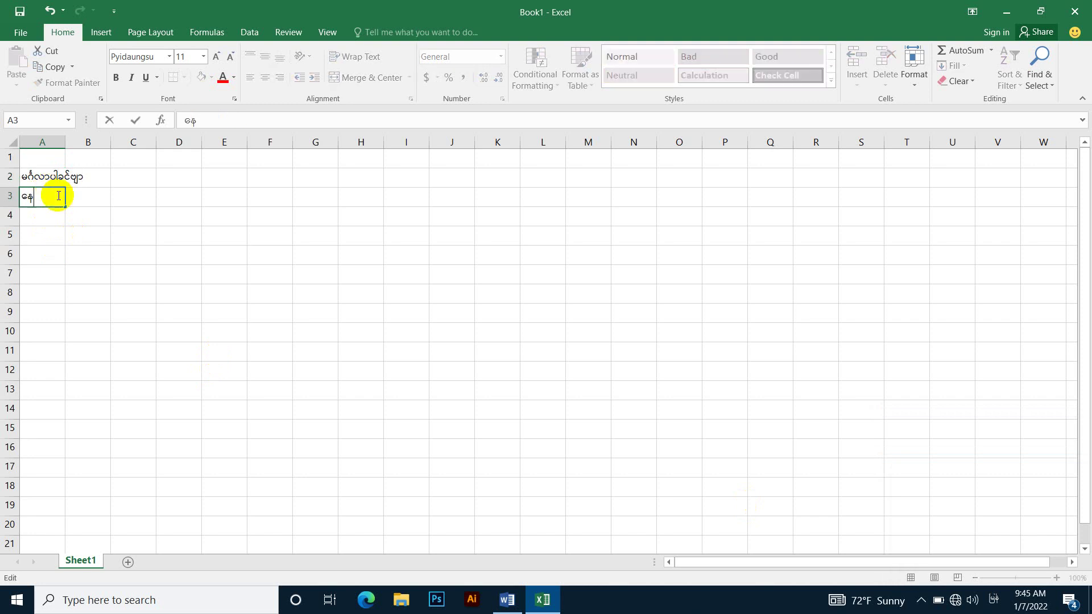
pyautogui.write('ကောင်းလား')
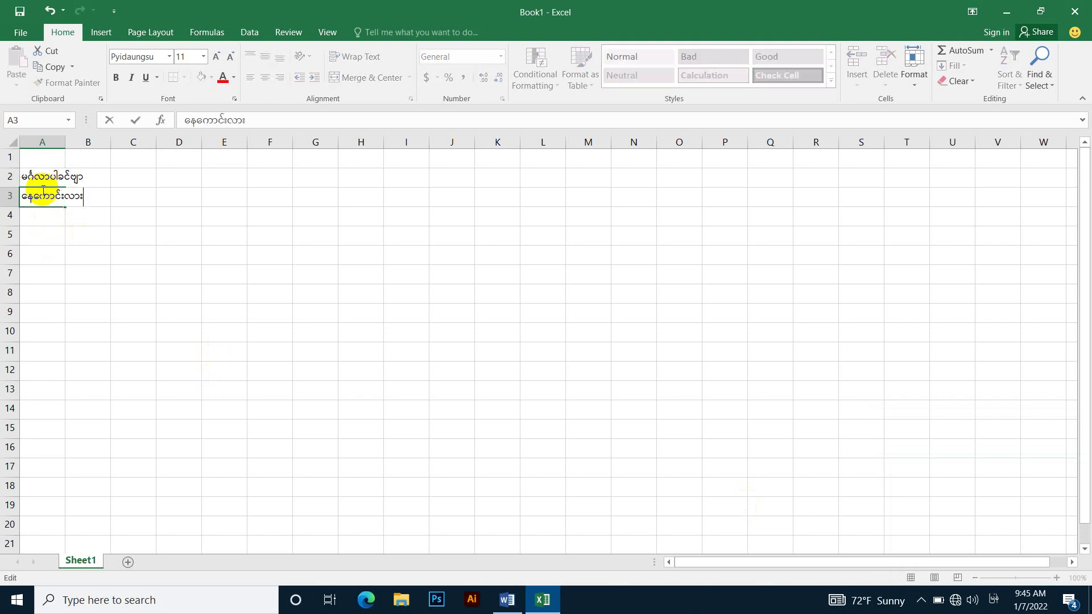
pyautogui.press('Return')
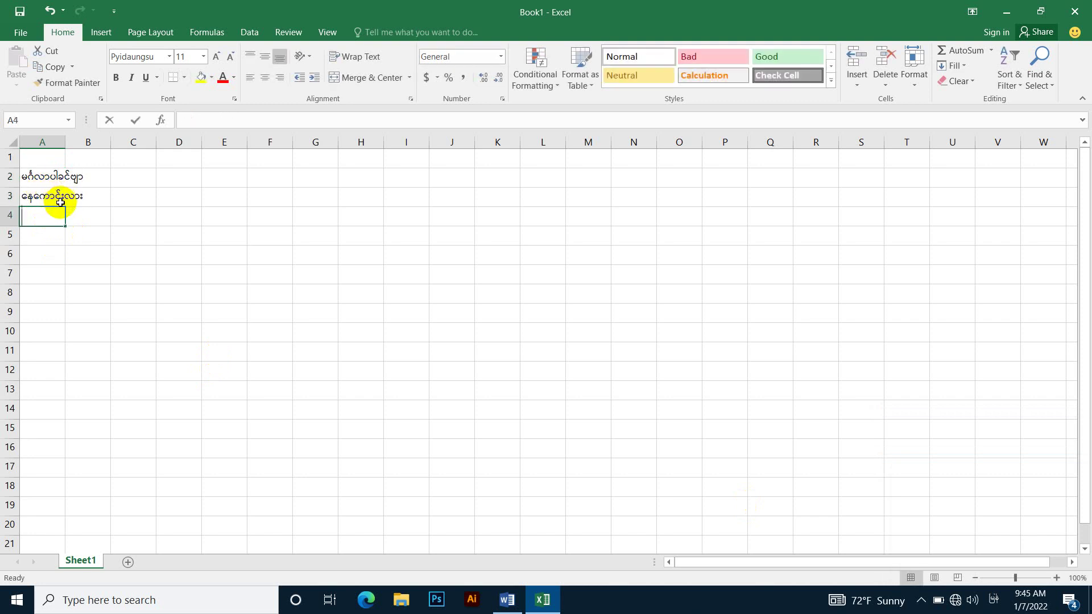
pyautogui.write('ဦ')
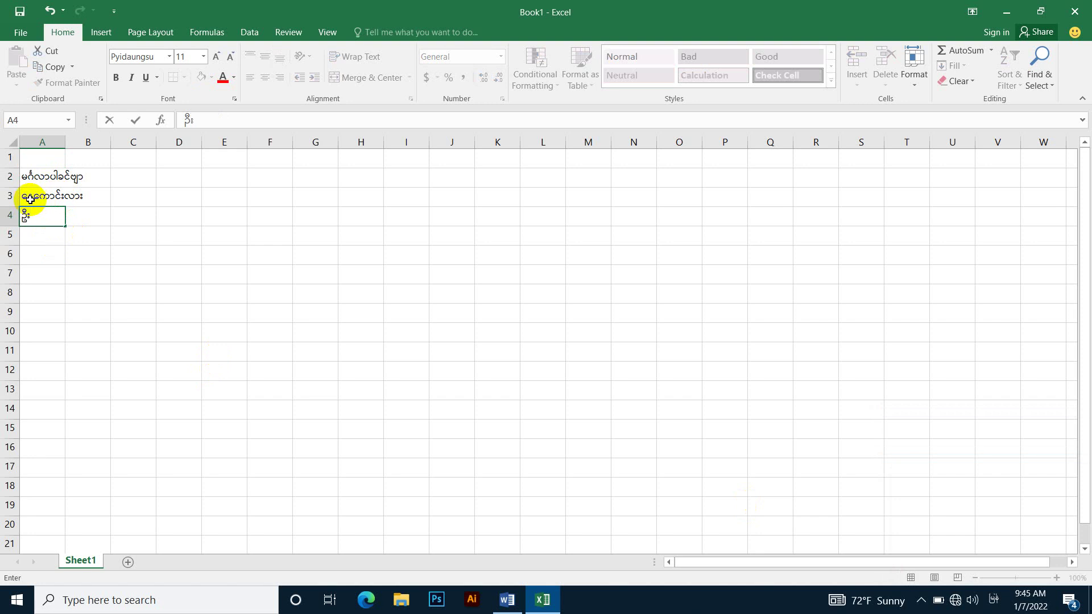
pyautogui.write('းနိုင်လင်း')
pyautogui.write('ရှ')
pyautogui.press('BackSpace')
pyautogui.press('BackSpace')
pyautogui.write('ထ')
pyautogui.write('ွန်း')
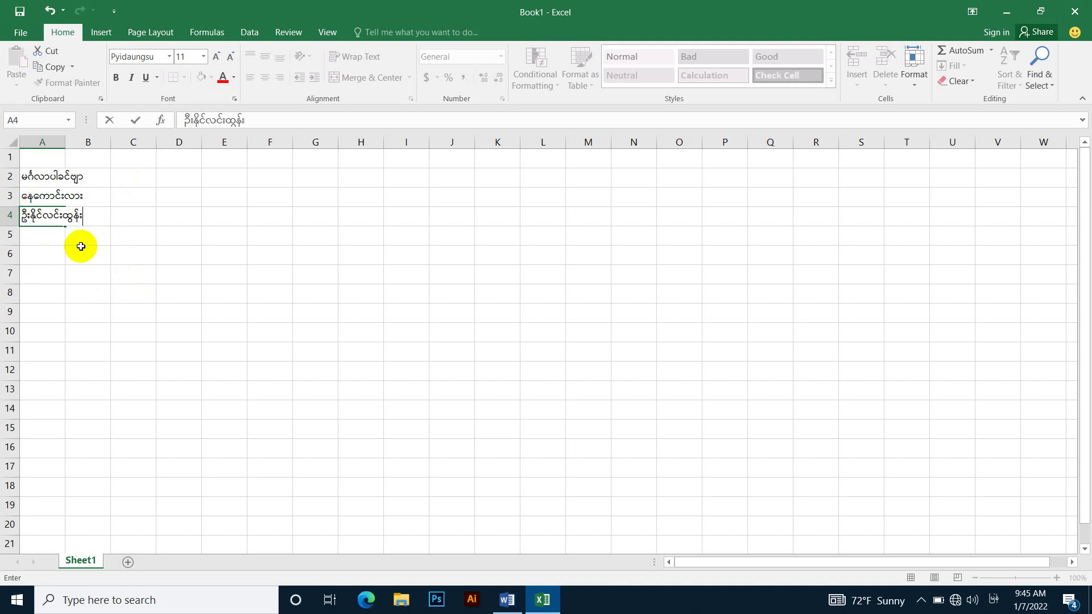
pyautogui.press('Return')
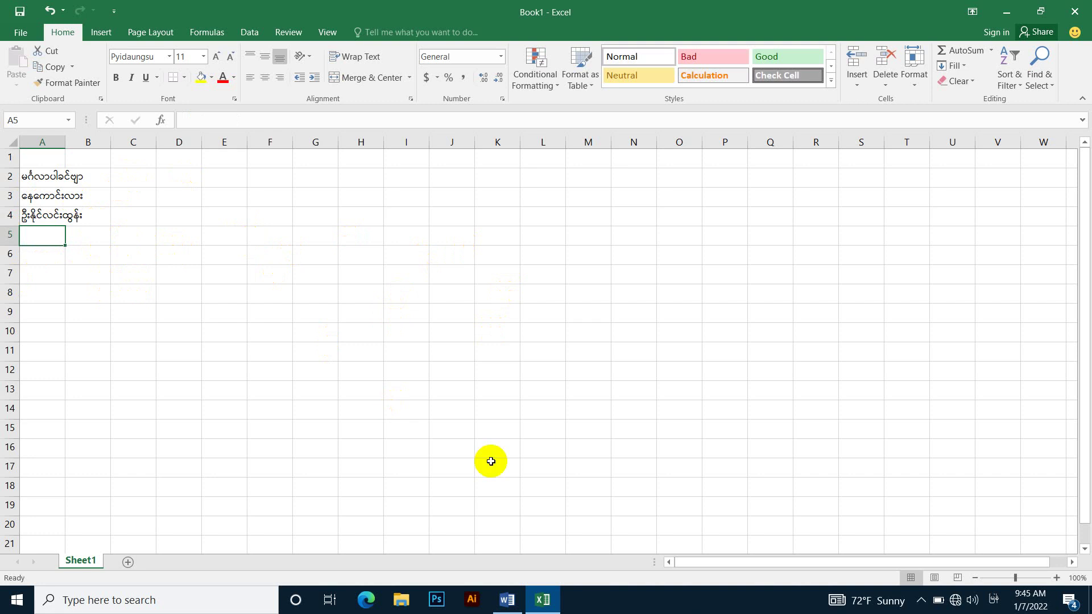
# Switch between Word and Excel to compare them, ending on Word's Document1.
pyautogui.click(507, 601)
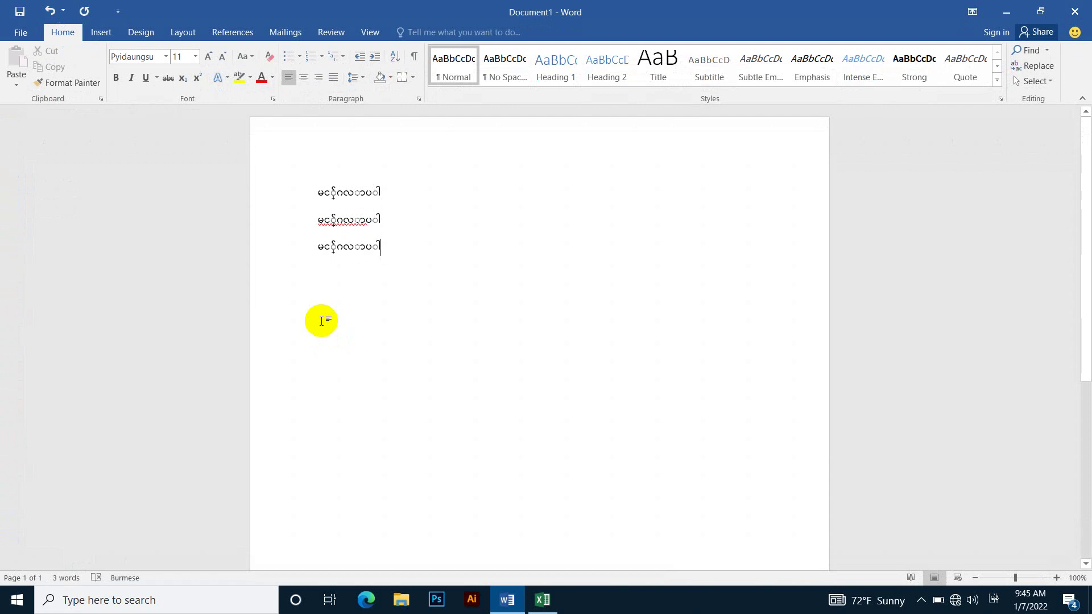
pyautogui.click(545, 602)
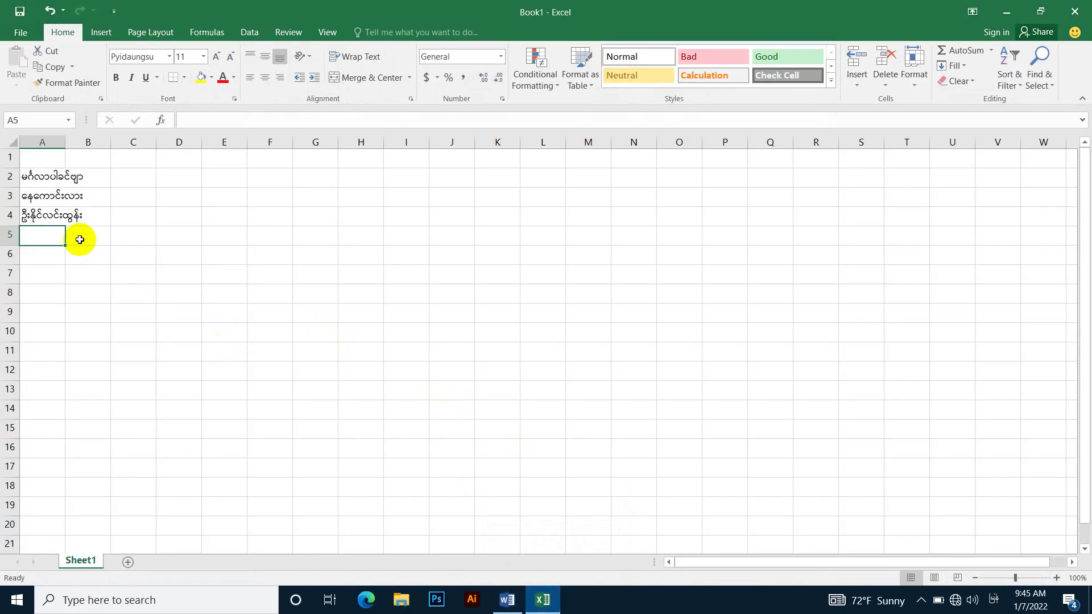
pyautogui.click(507, 601)
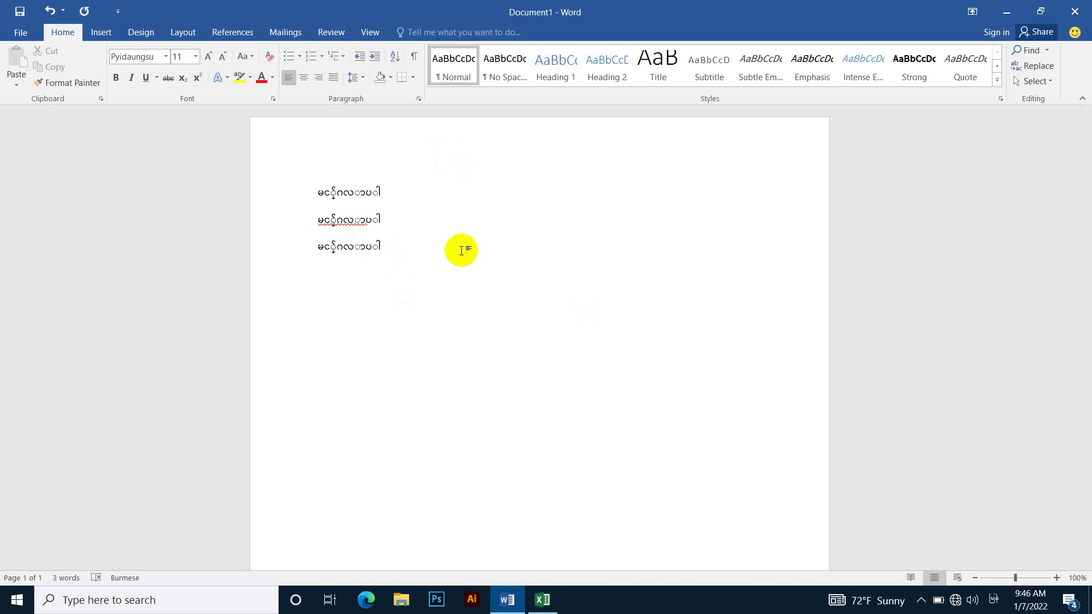
# Select all text in Document1 and delete the three Burmese lines.
pyautogui.hotkey('ctrl', 'a')
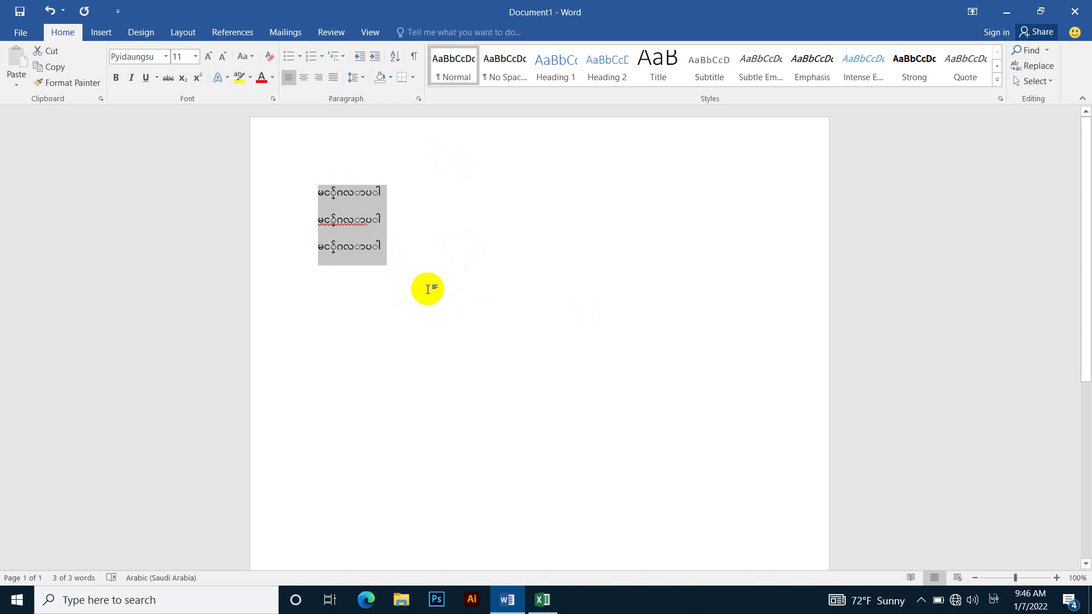
pyautogui.press('Delete')
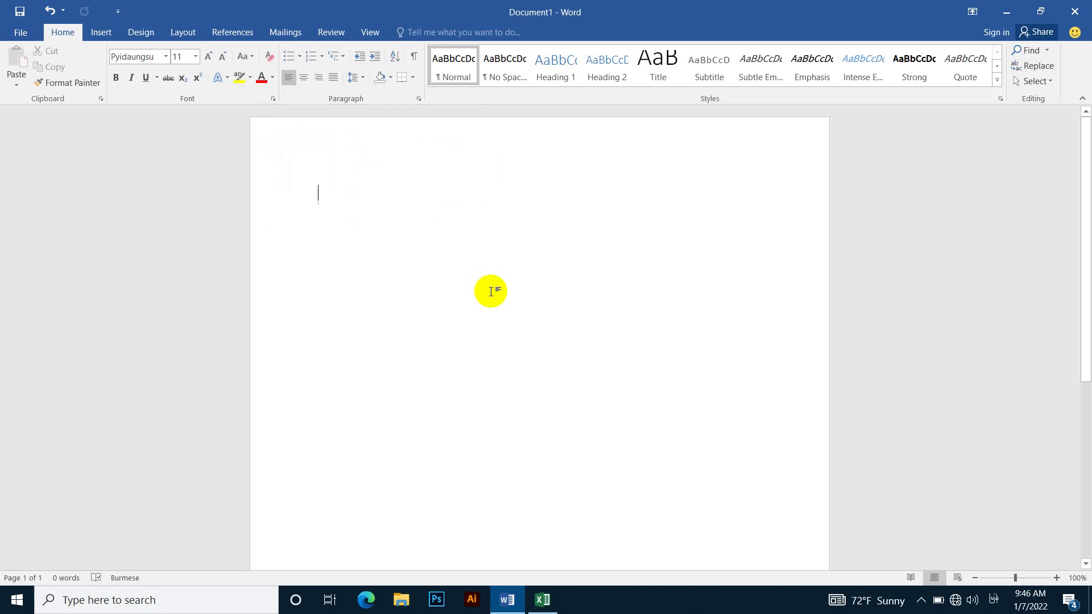
# Turn on All ligatures for Pyidaungsu 11 and save it as the default for all documents.
pyautogui.click(273, 99)
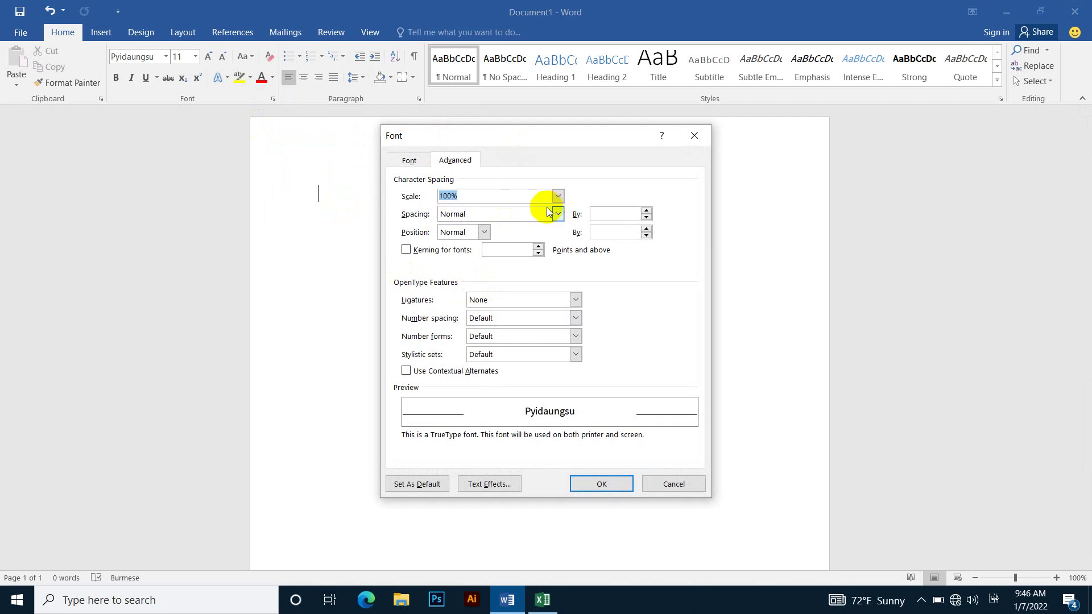
pyautogui.click(409, 161)
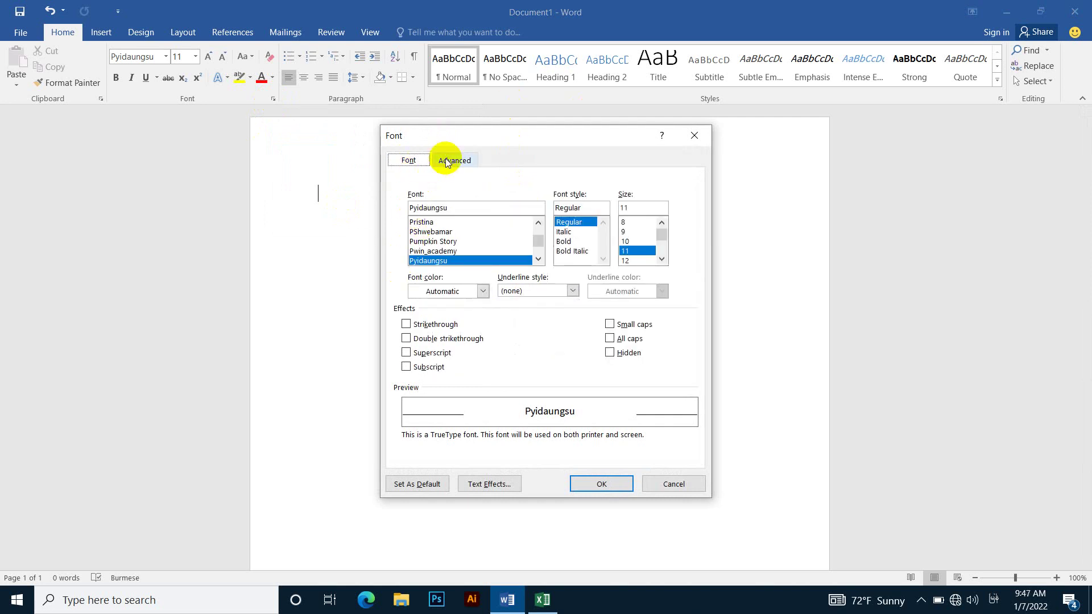
pyautogui.click(454, 160)
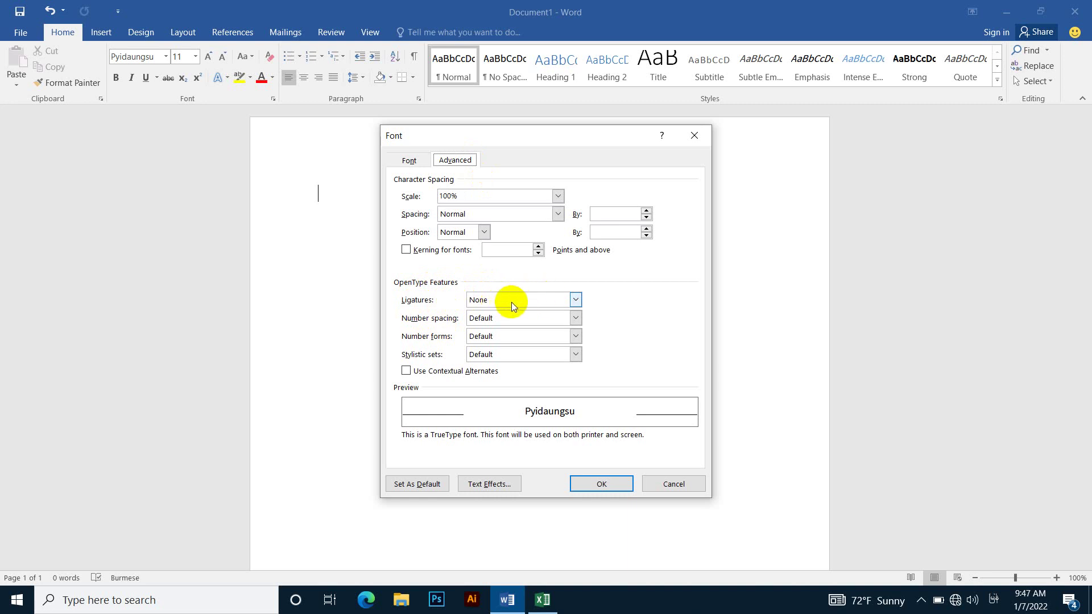
pyautogui.click(576, 300)
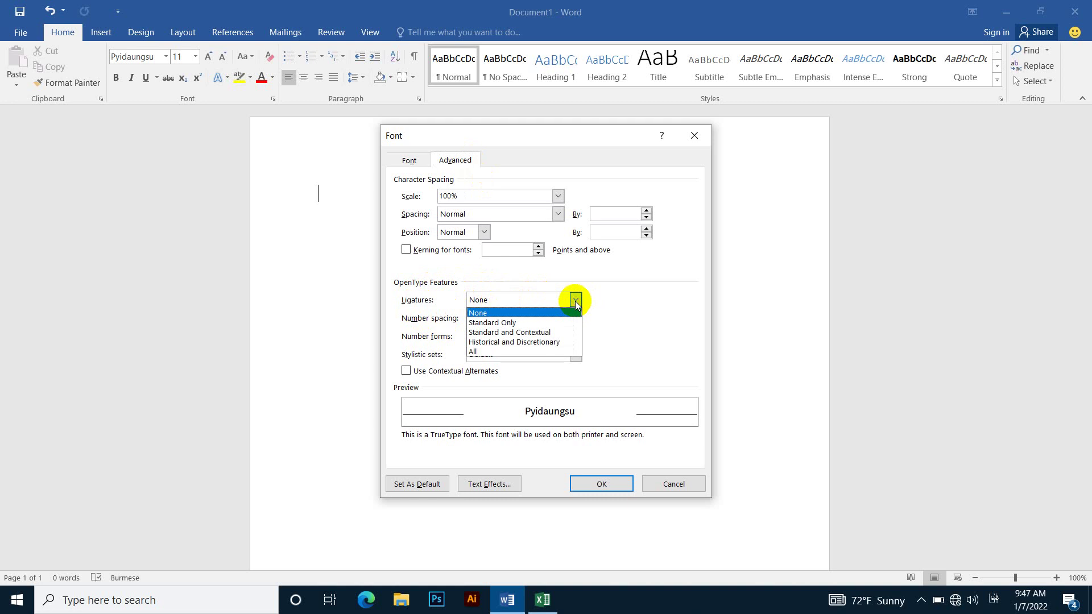
pyautogui.click(491, 352)
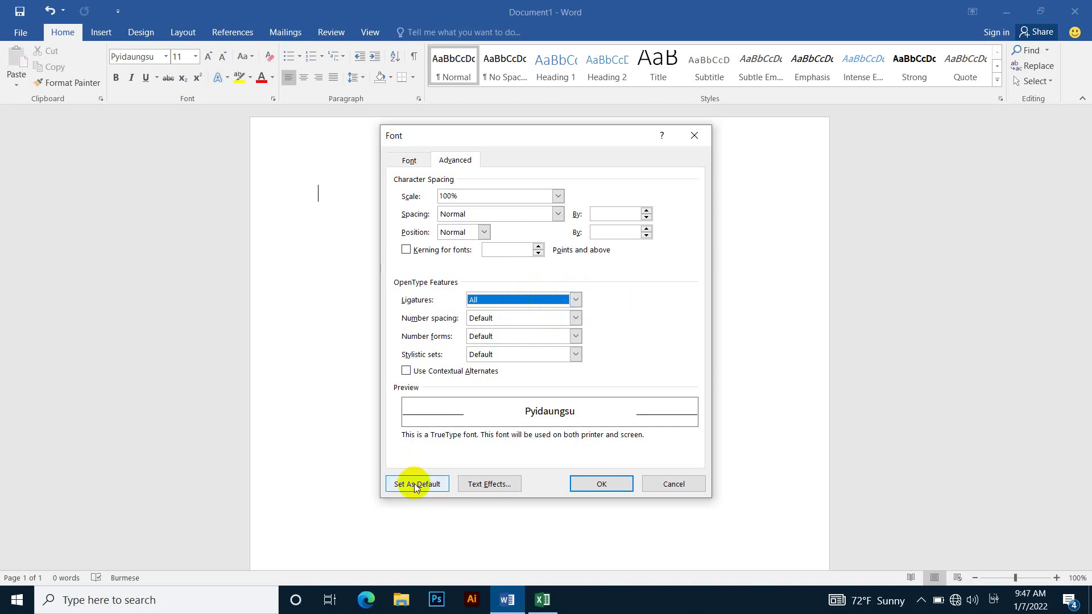
pyautogui.click(437, 485)
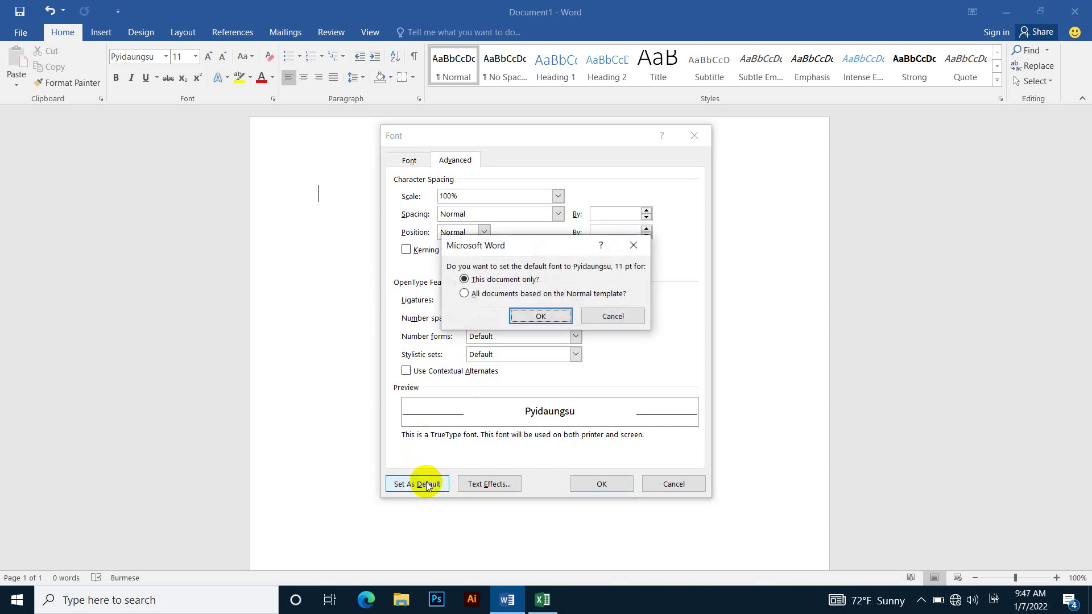
pyautogui.click(492, 295)
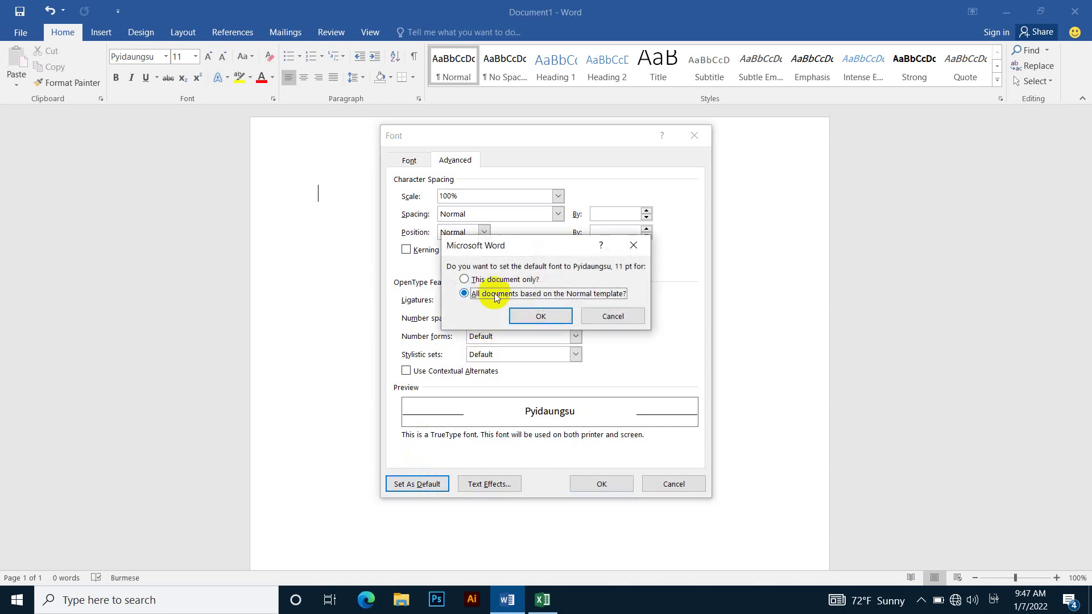
pyautogui.click(538, 317)
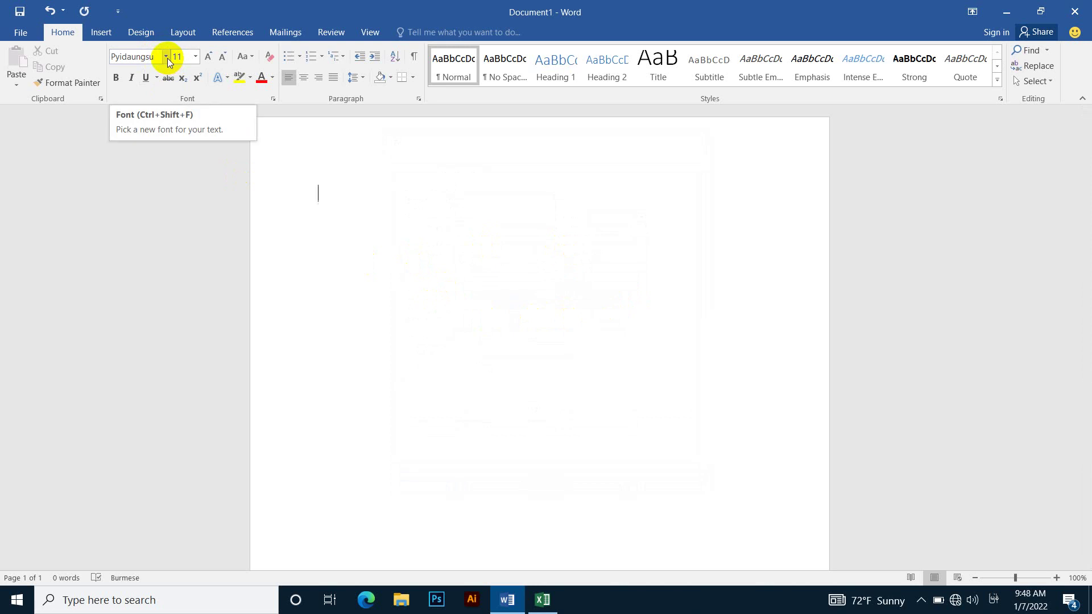
# Switch to the Burmese keyboard and type three lines: 'ထီဂလာပါ', 'နေကောင်းလား', and a person's name.
pyautogui.click(994, 604)
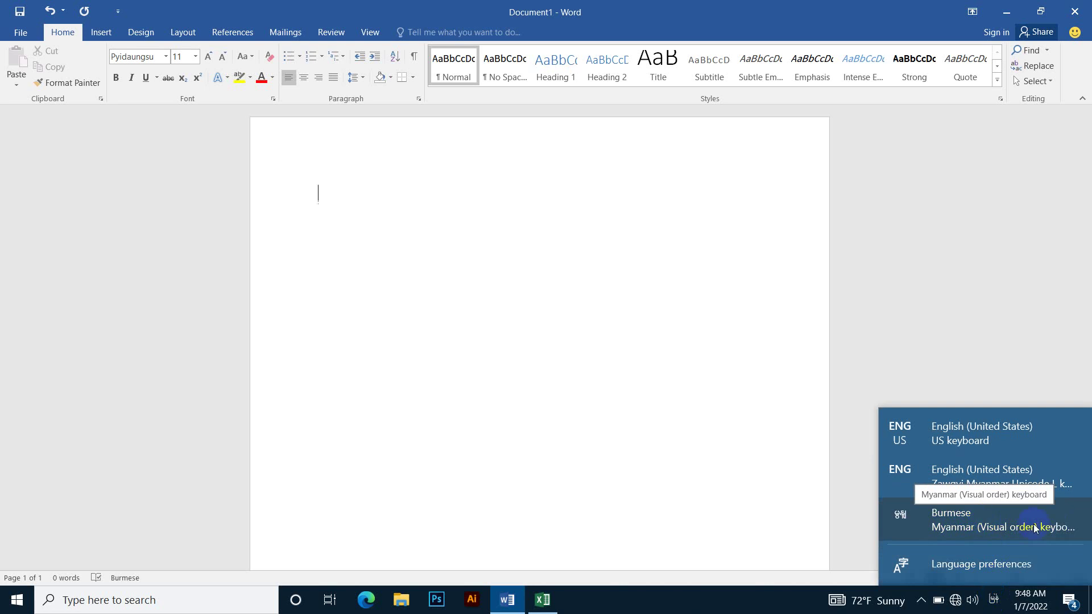
pyautogui.click(315, 192)
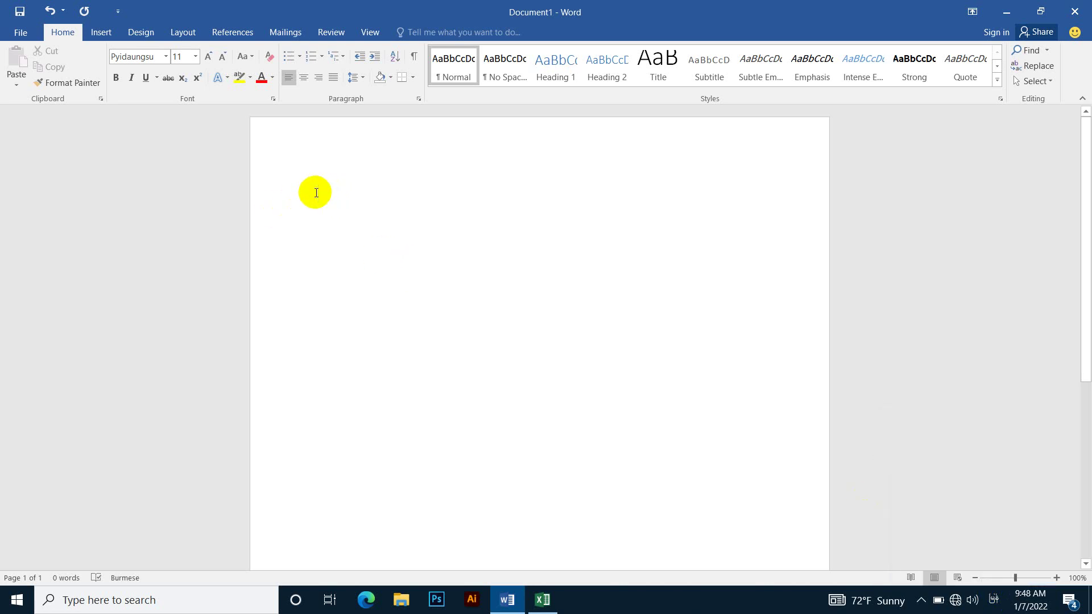
pyautogui.write('ထီ')
pyautogui.write('ဂလာပါ')
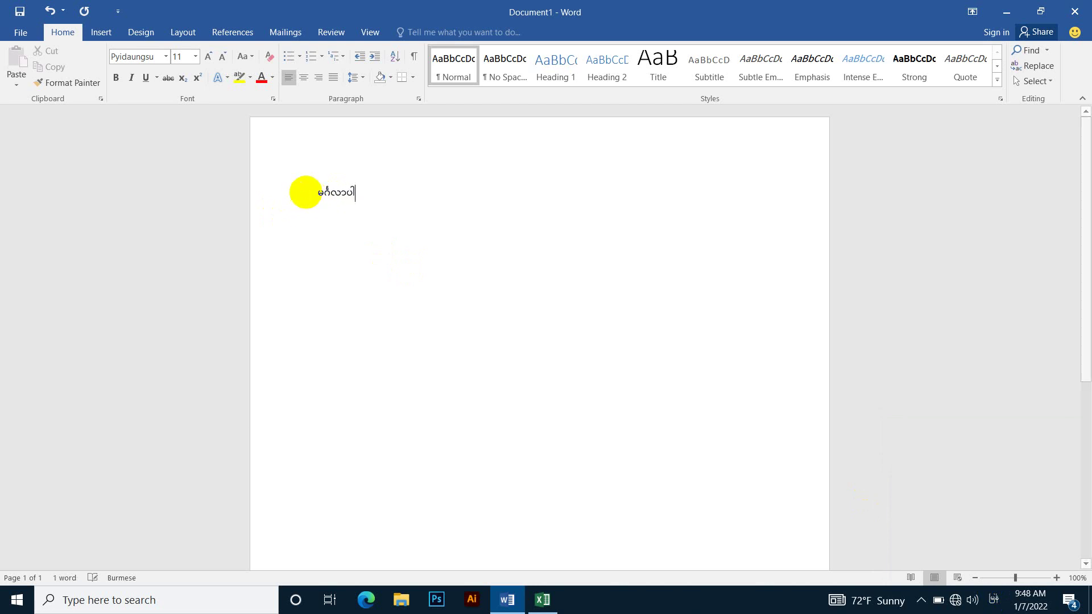
pyautogui.press('Return')
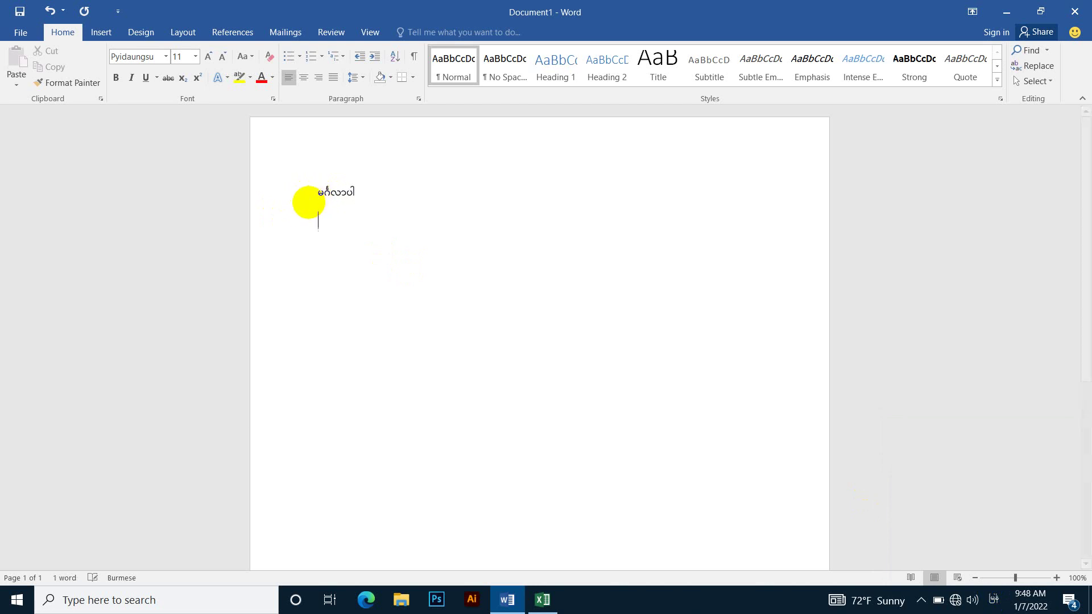
pyautogui.write('နေကောင်း')
pyautogui.write('လား')
pyautogui.press('Return')
pyautogui.write('ဦ')
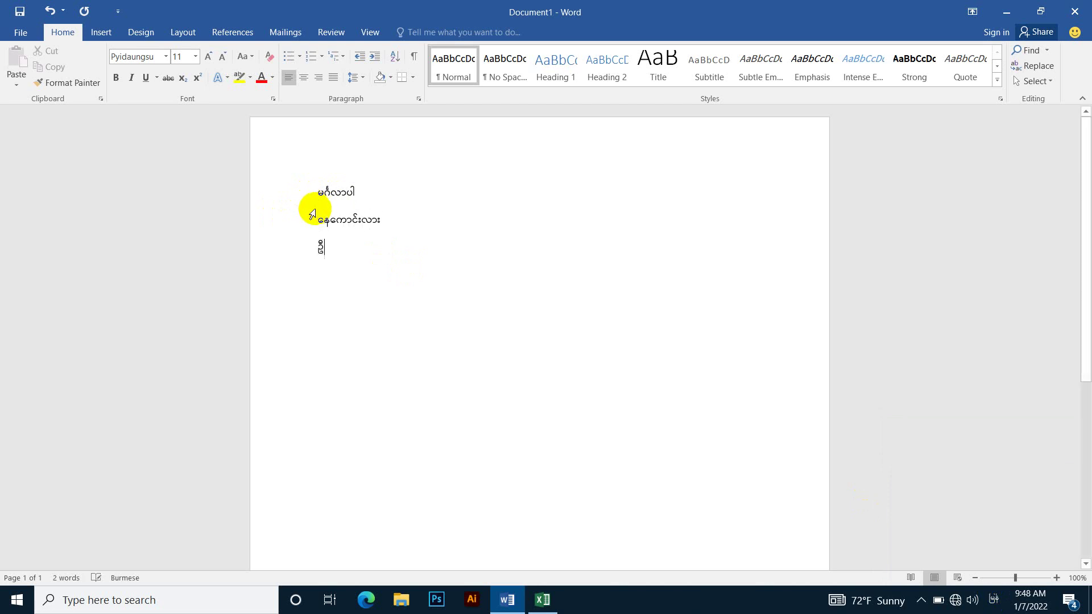
pyautogui.write('းနိုင်')
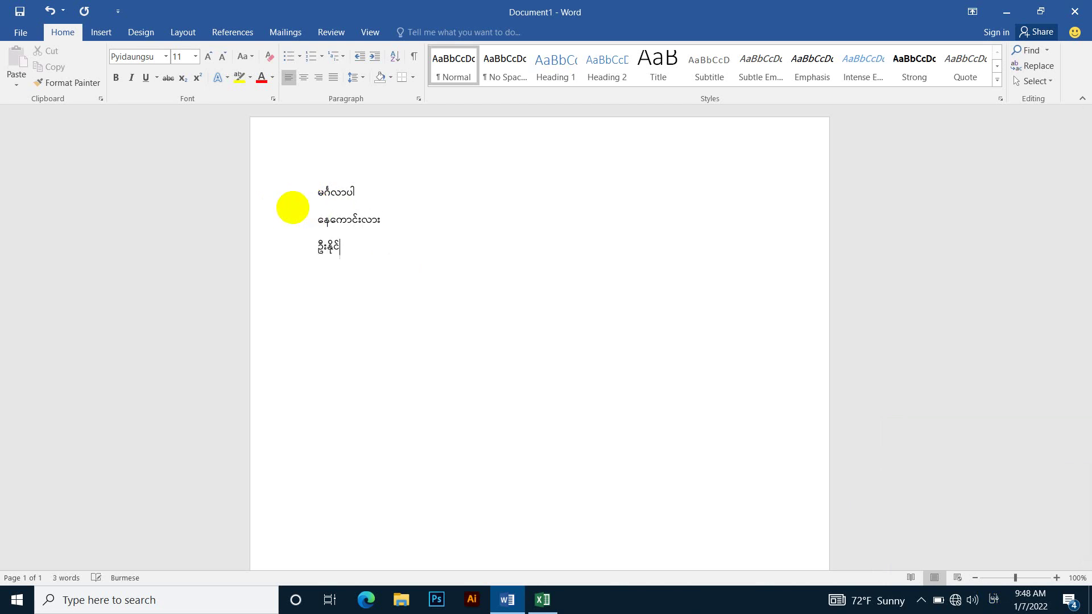
pyautogui.write('လင်းထွ')
pyautogui.write('န်း')
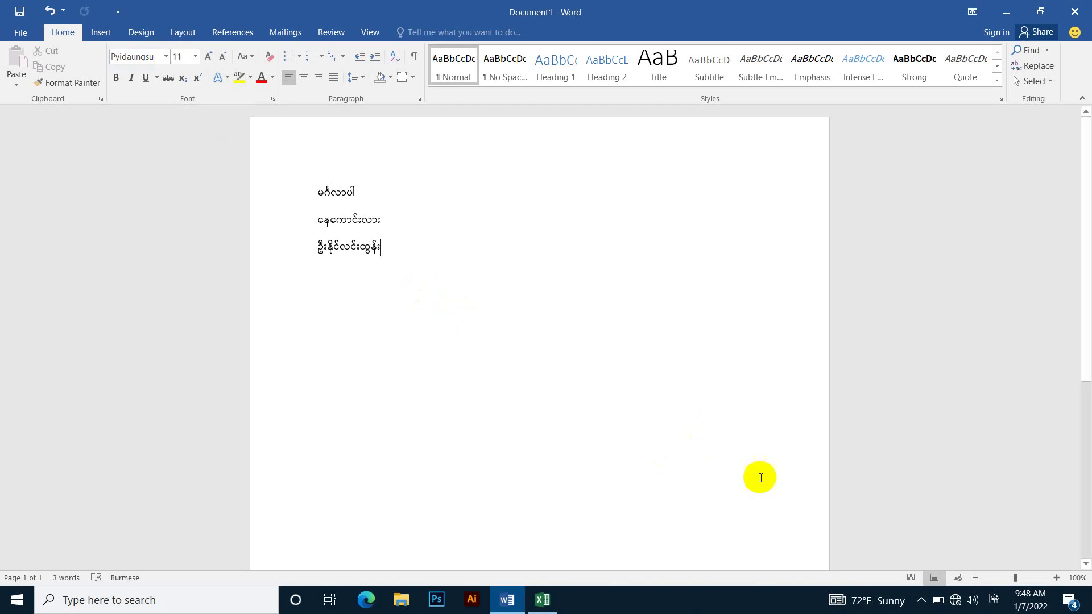
pyautogui.click(993, 600)
# Keep the Burmese keyboard selected and bring the Excel Book1 workbook forward for comparison.
pyautogui.click(988, 541)
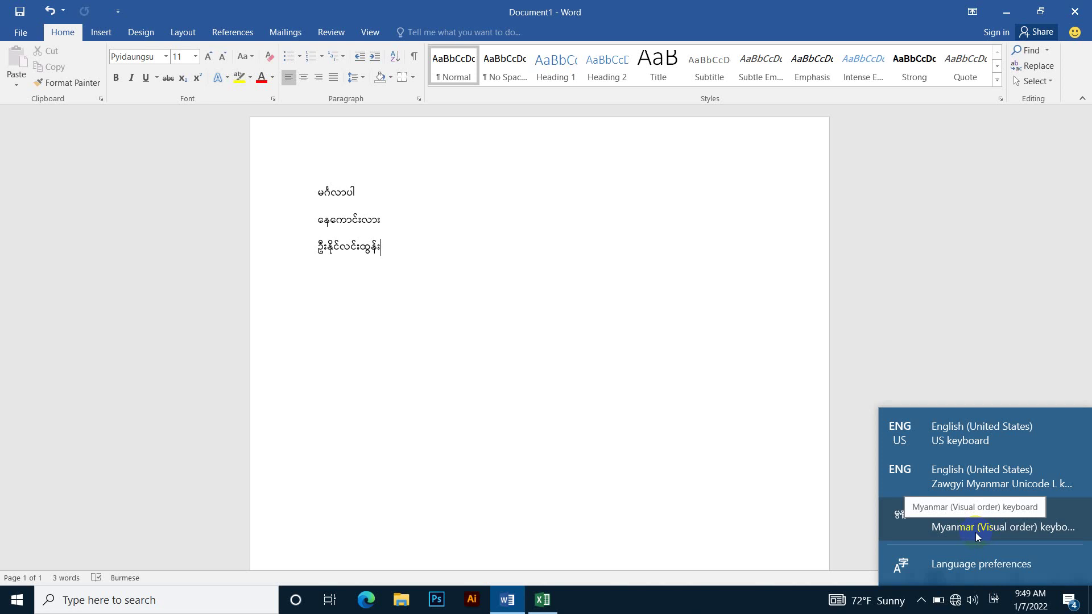
pyautogui.click(384, 247)
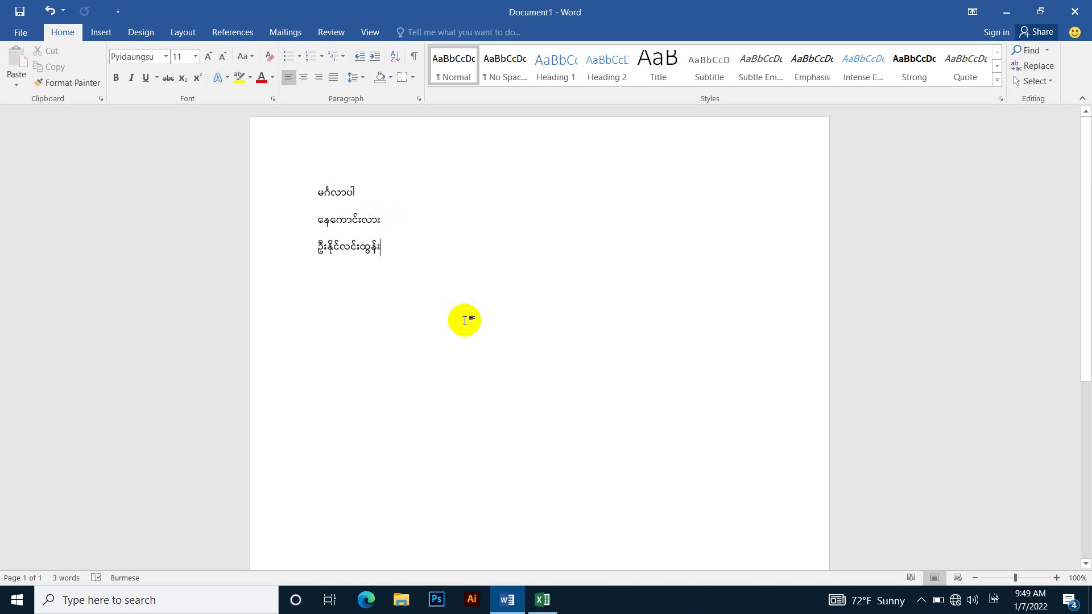
pyautogui.click(543, 599)
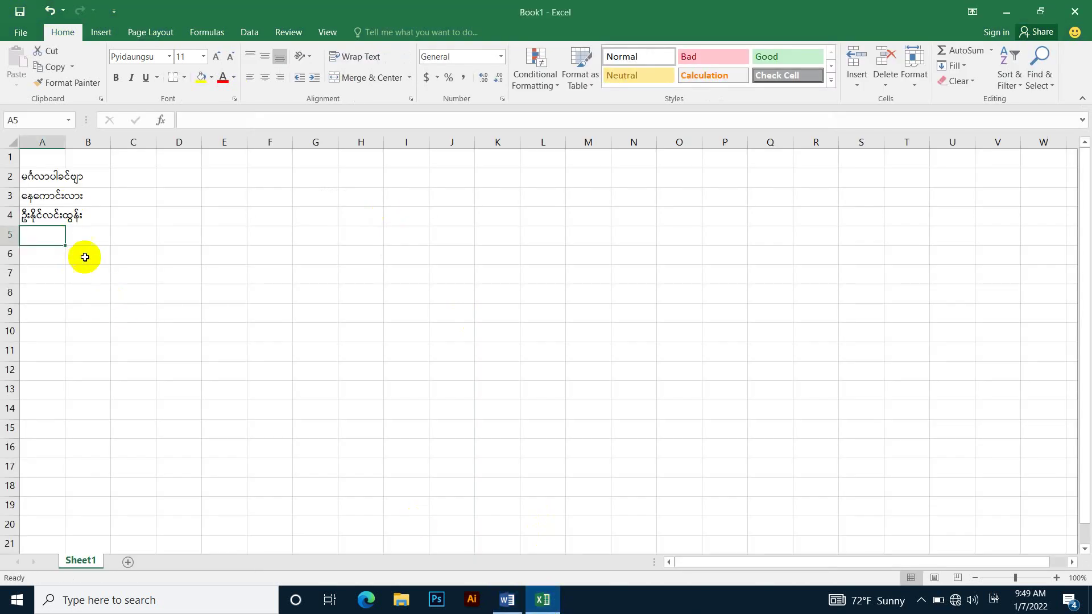